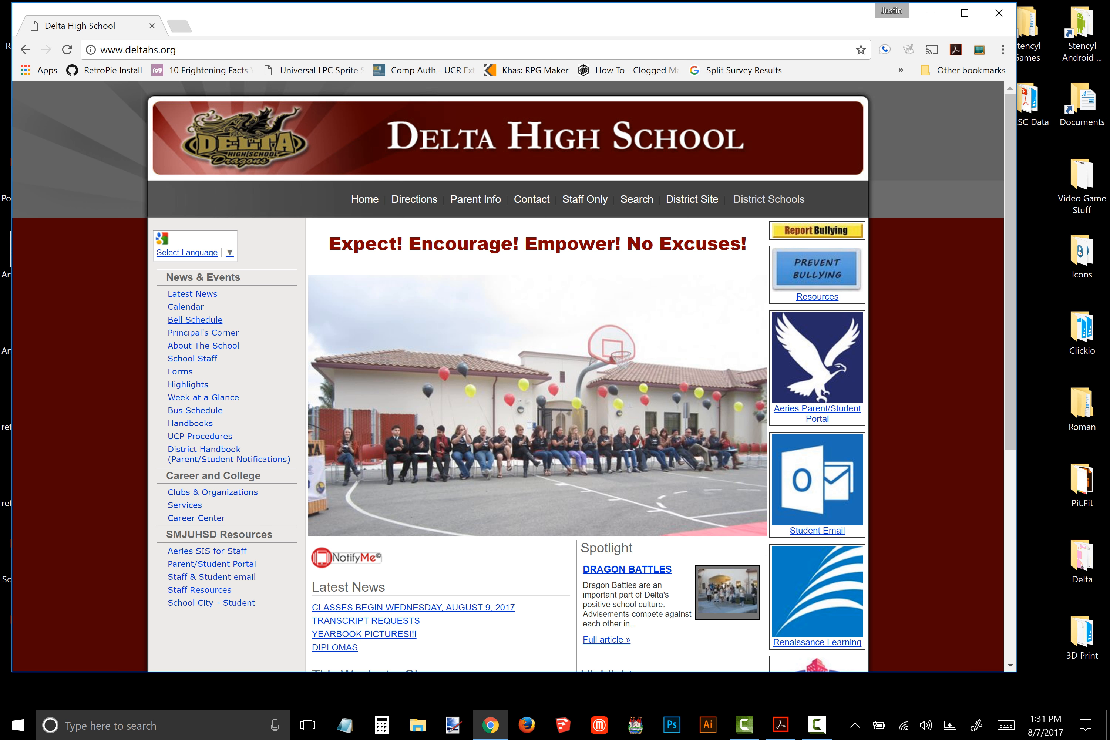
Sign in to Aeries SIS for Staff for 2017-2018 from the school website and open SchoolCity STARS
scroll(508, 376, "down", 1)
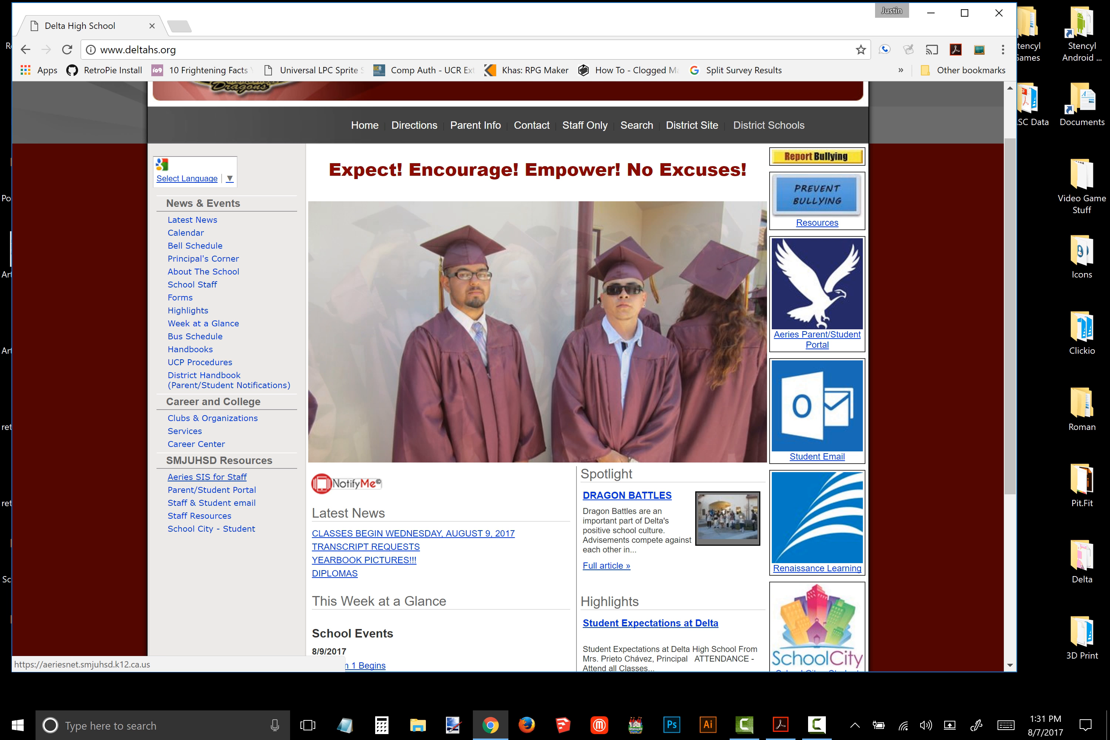
left_click(207, 477)
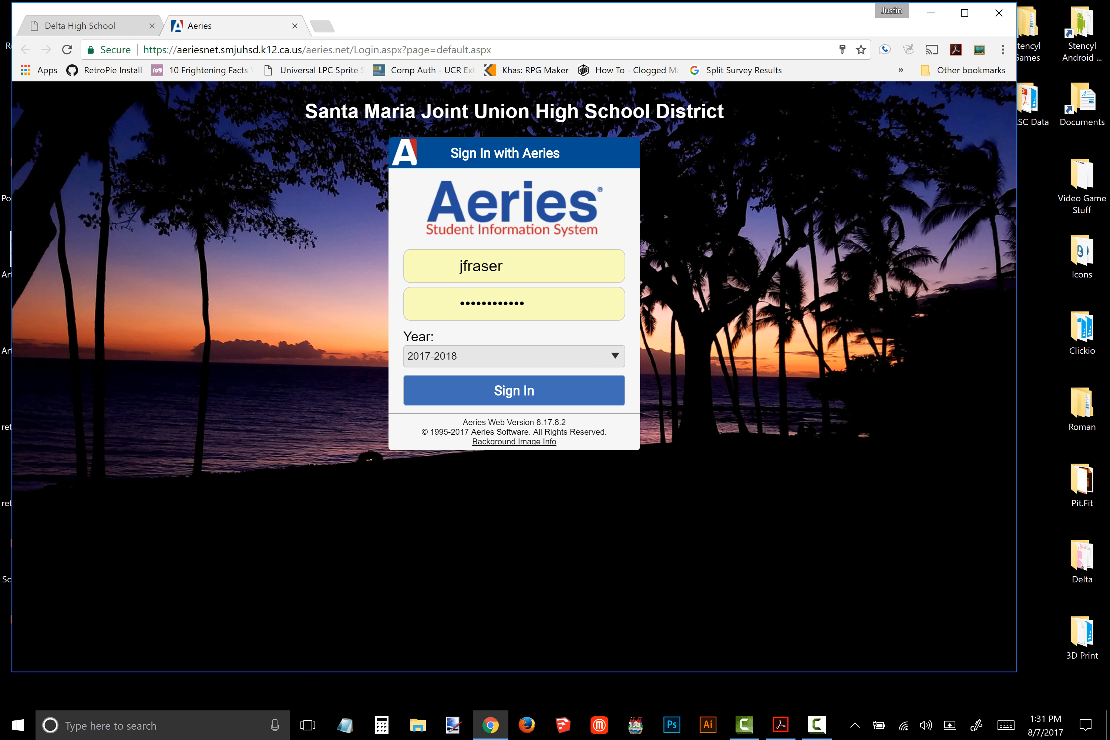
left_click(514, 390)
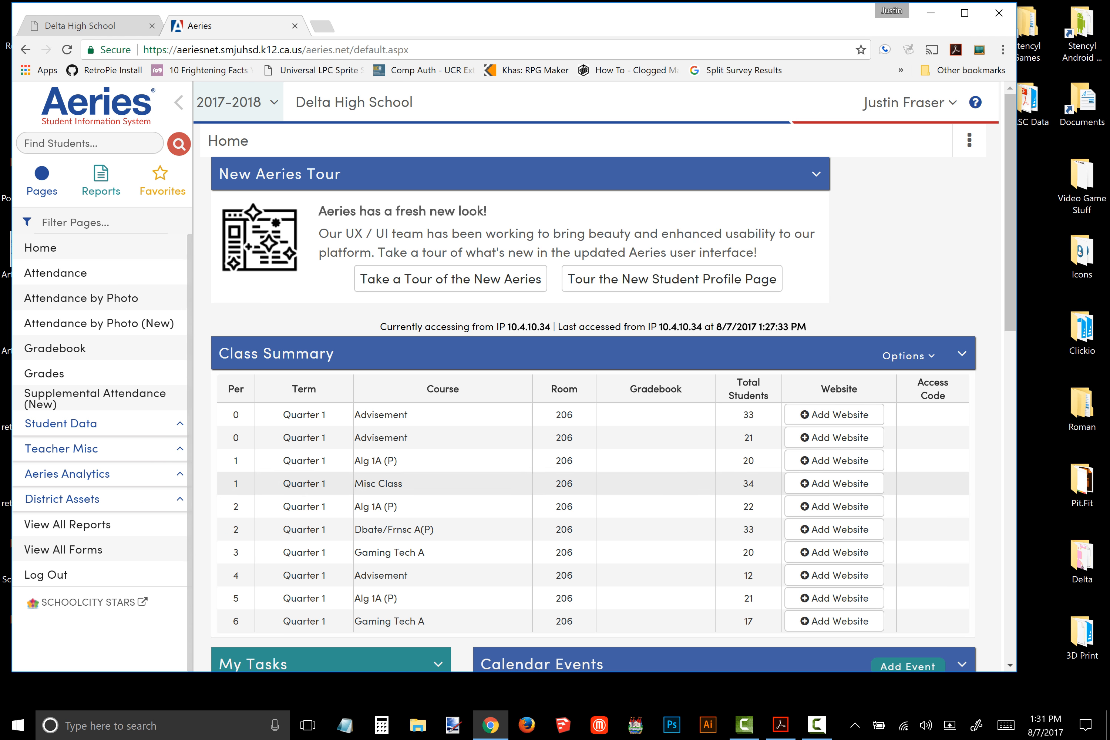
scroll(96, 273, "down", 2)
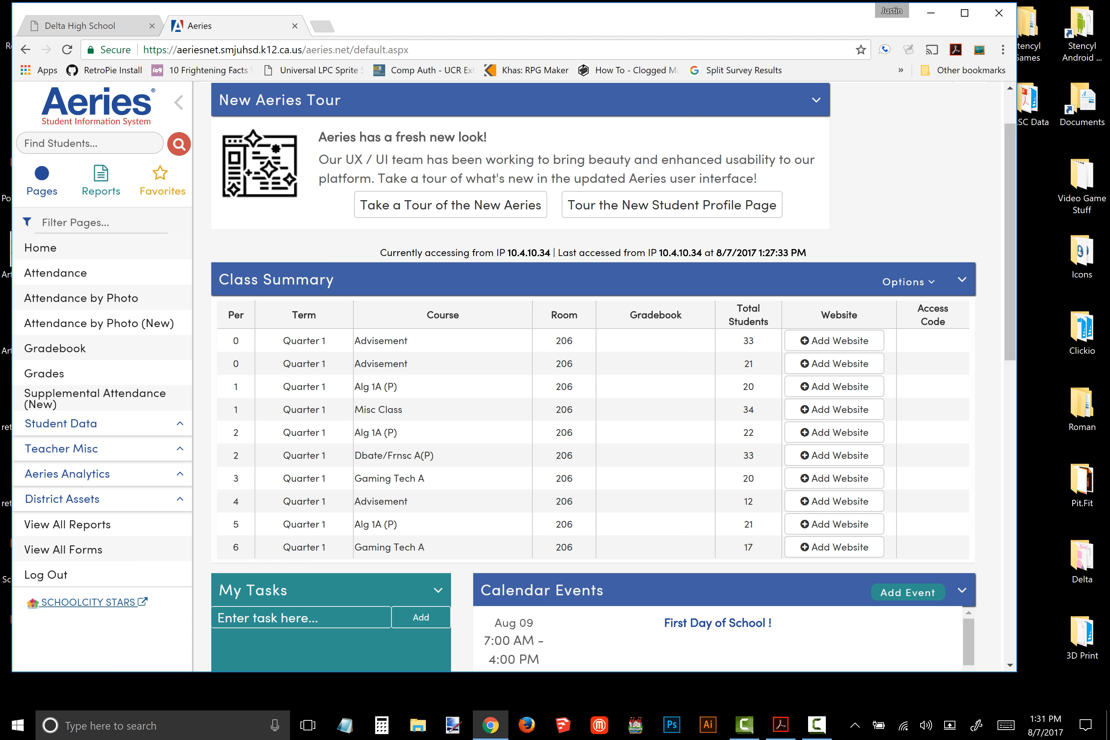
left_click(88, 602)
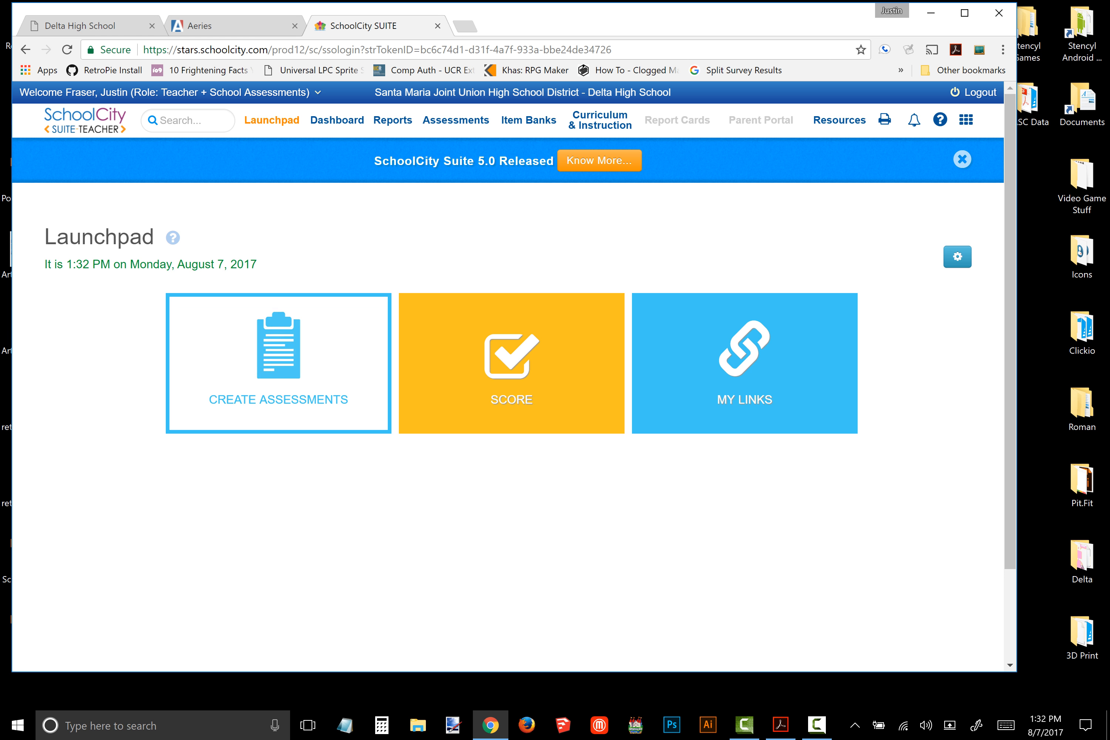
Show the Create Assessments options, check the Practice Exam PDF in Acrobat, and return to the SchoolCity Launchpad in Chrome
left_click(278, 364)
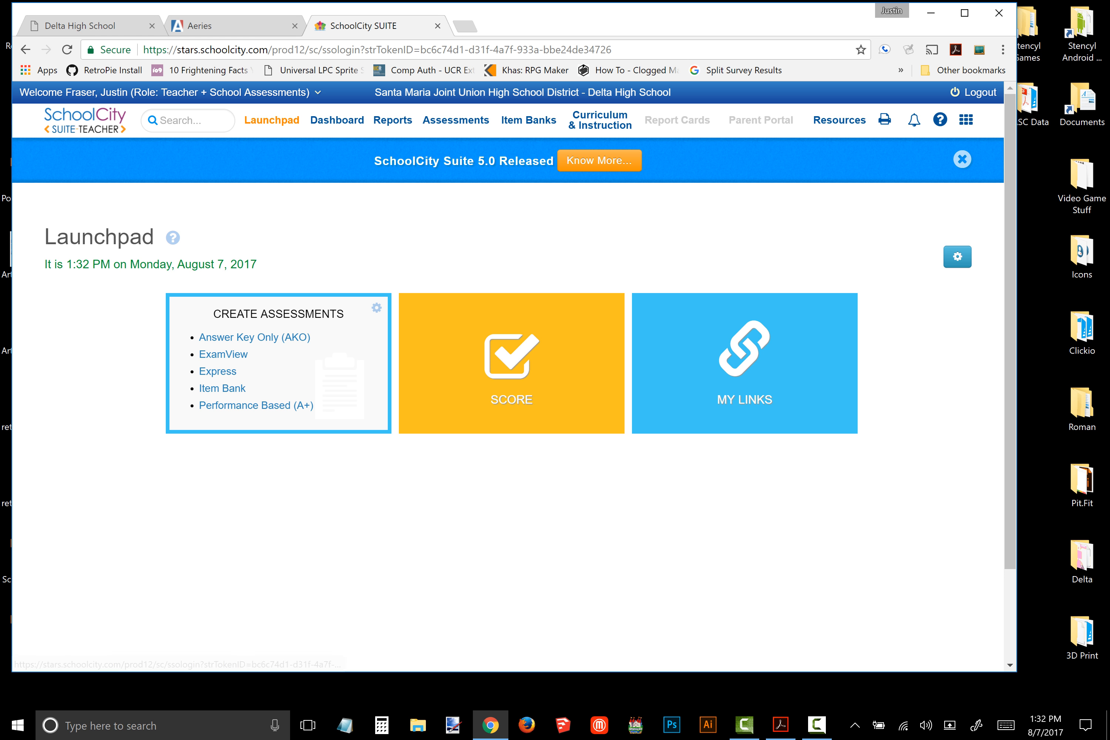
left_click(931, 13)
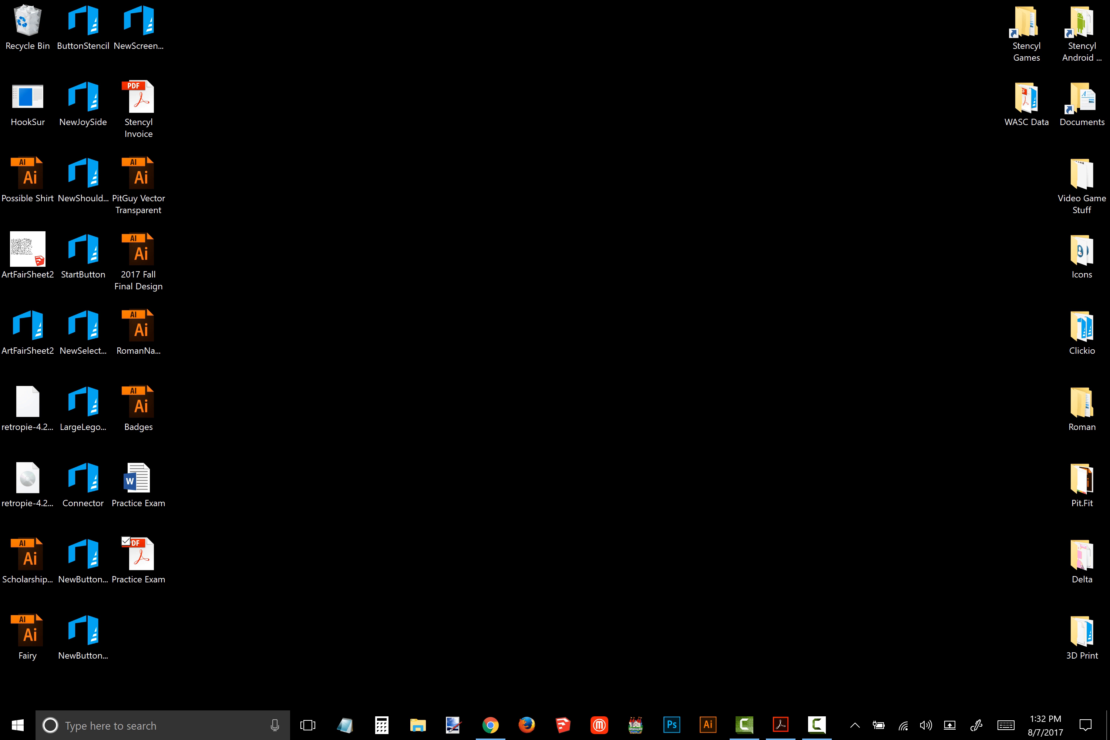
left_click(780, 725)
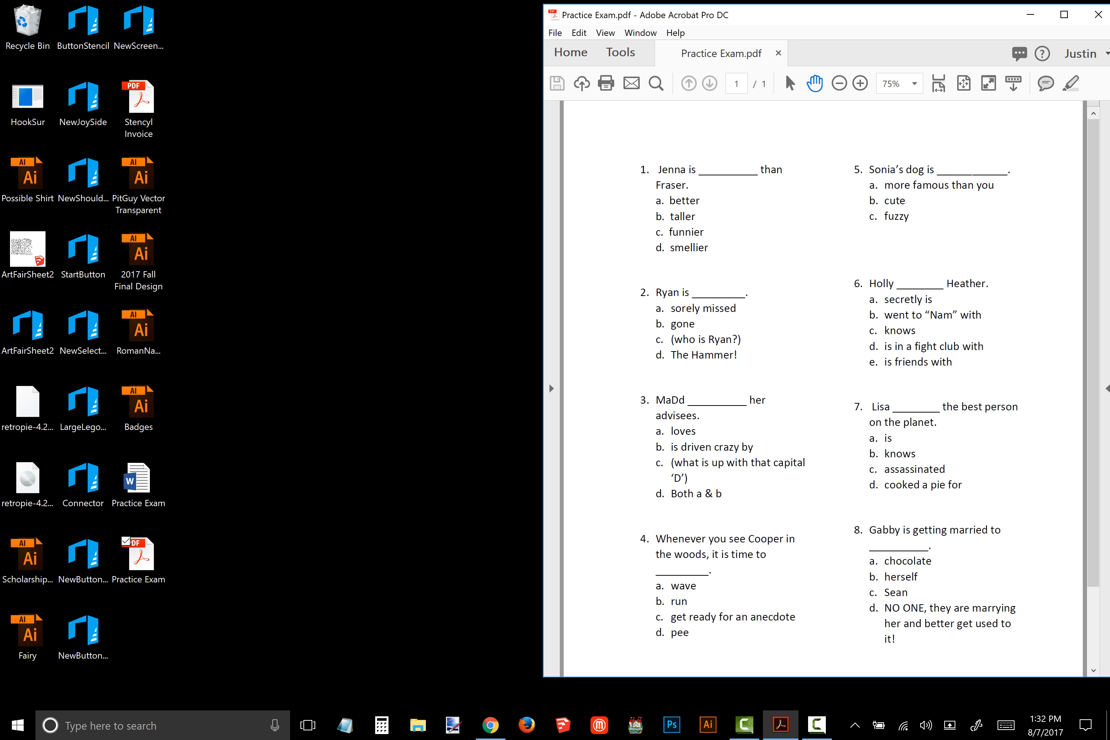
left_click(1031, 14)
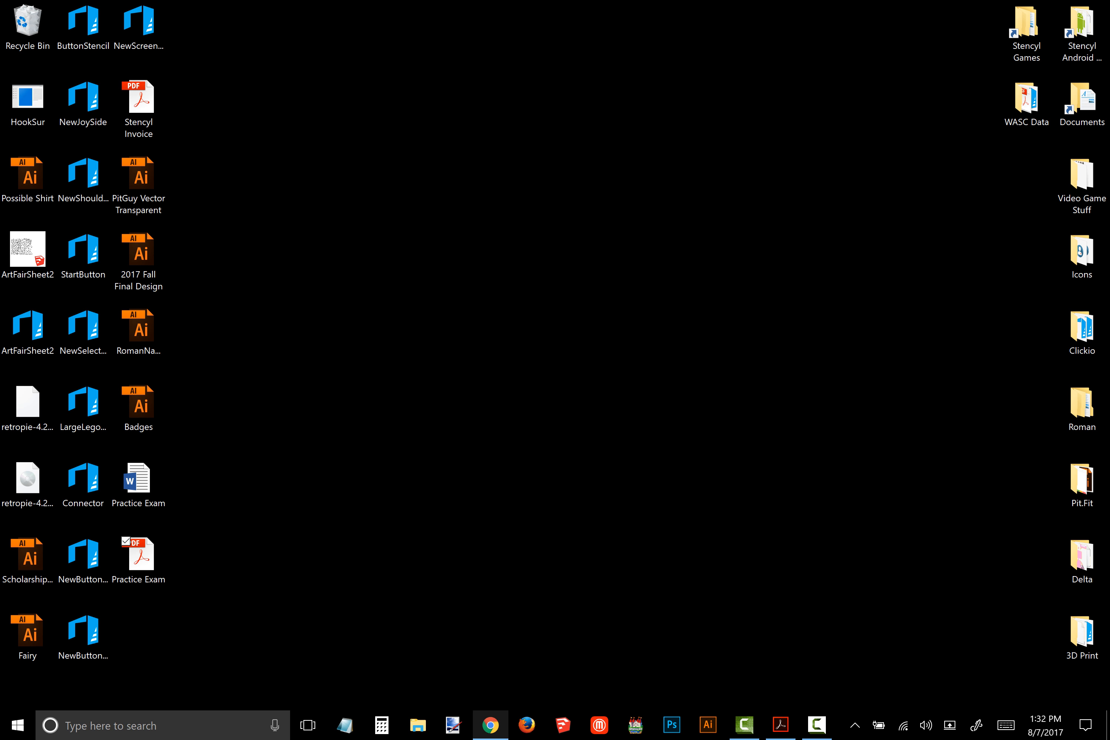
left_click(490, 725)
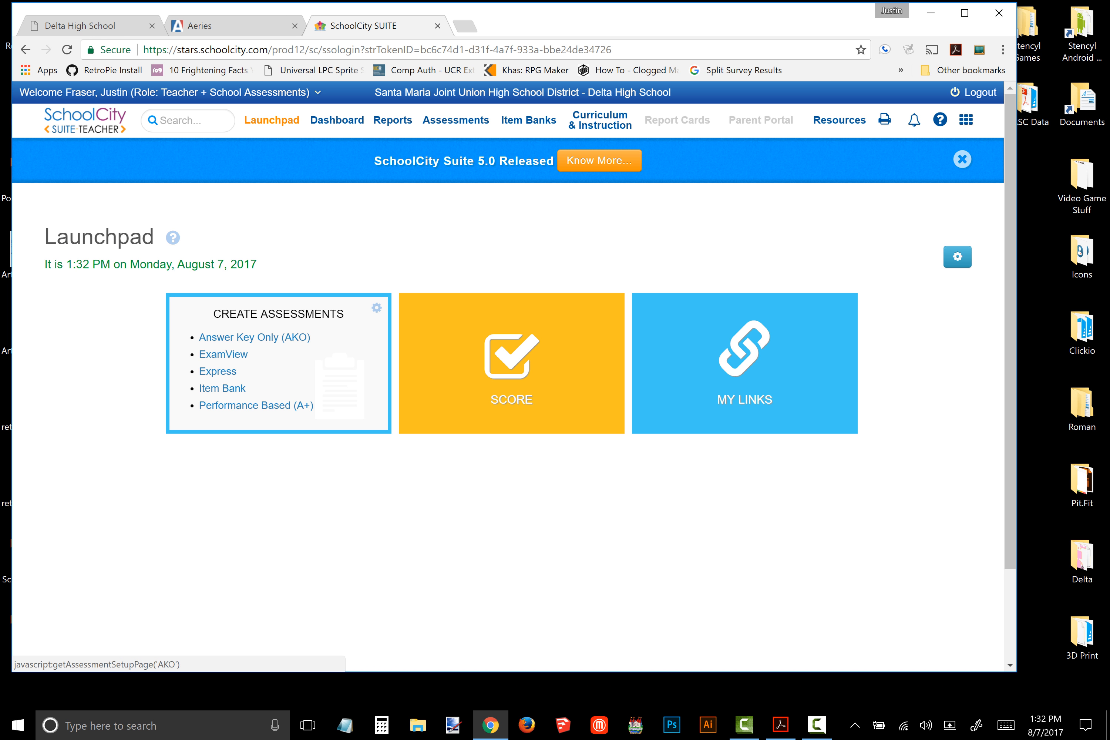
Start an Answer Key Only assessment named "Delta Training Practice Test" with subject Math and continue to its standards
left_click(255, 337)
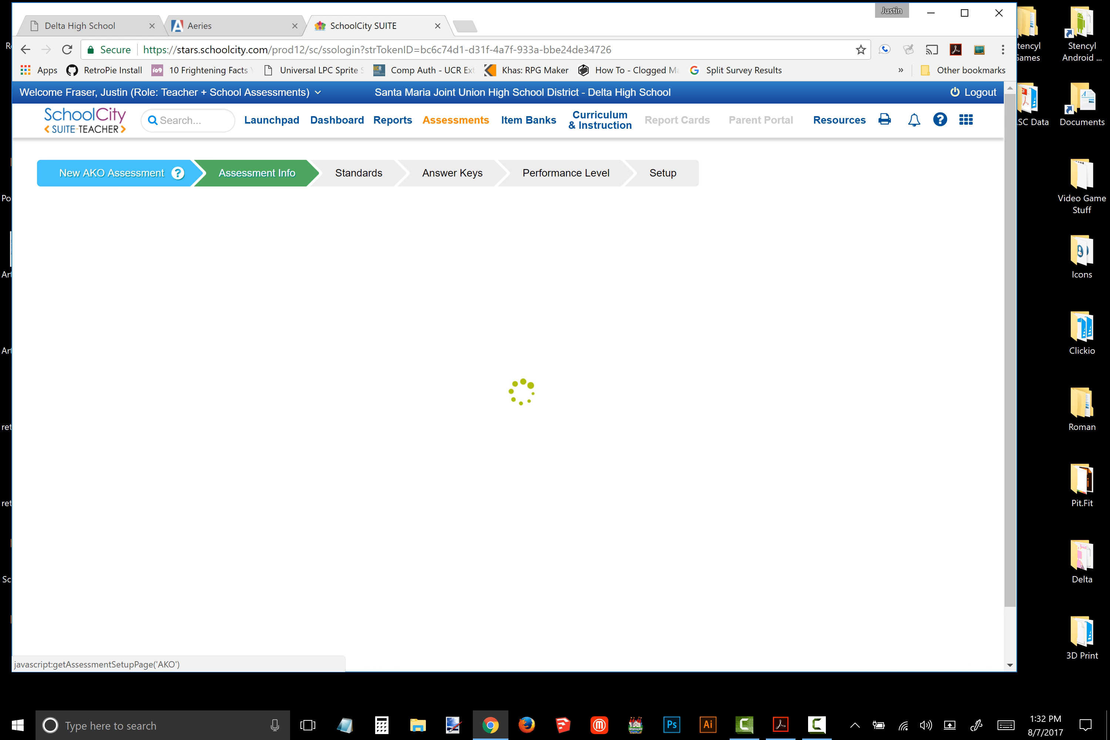
left_click(445, 252)
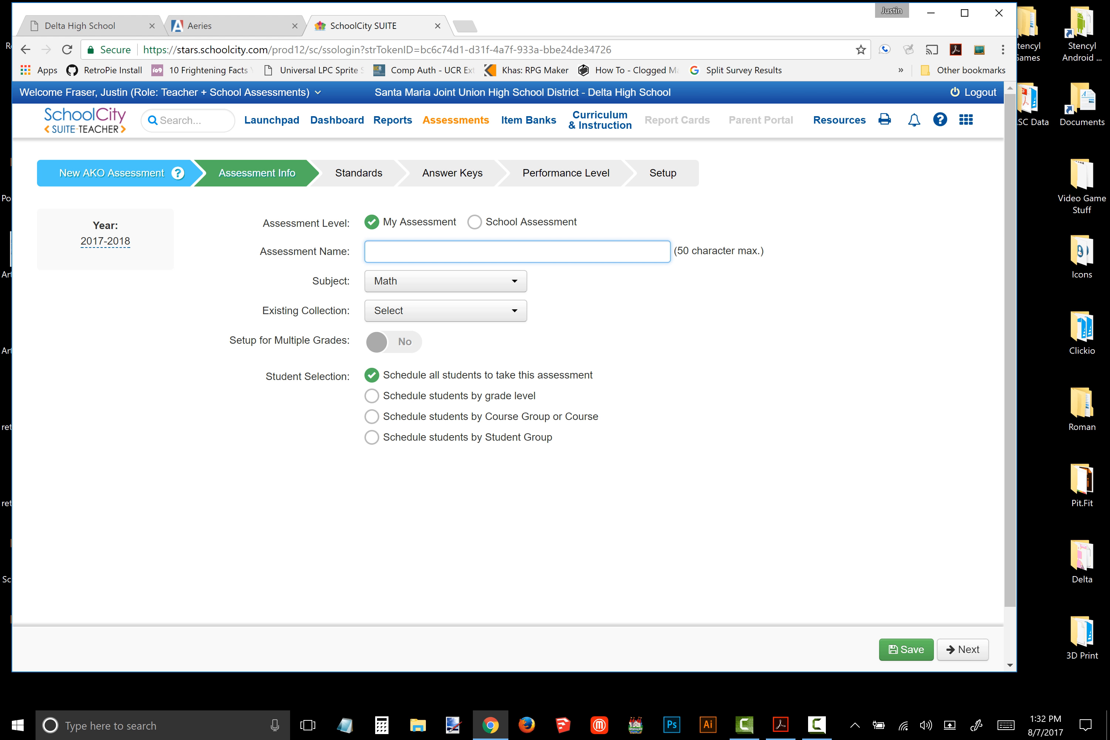
type("Delta Training Practice Test")
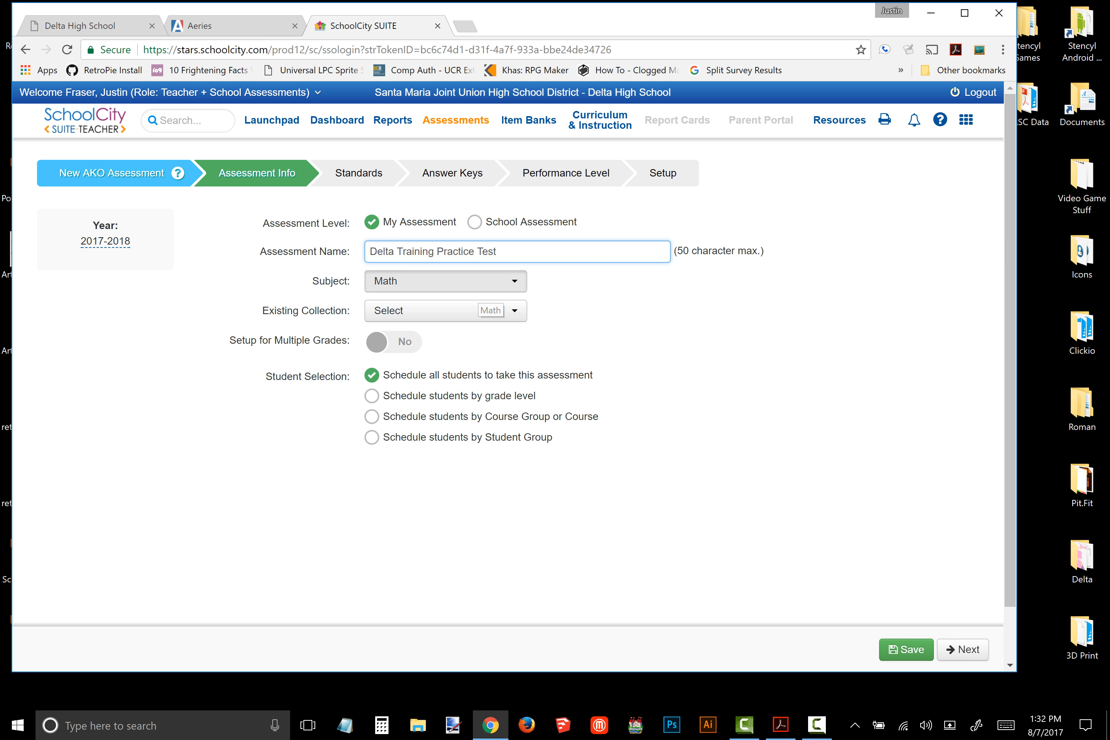
left_click(478, 283)
left_click(421, 327)
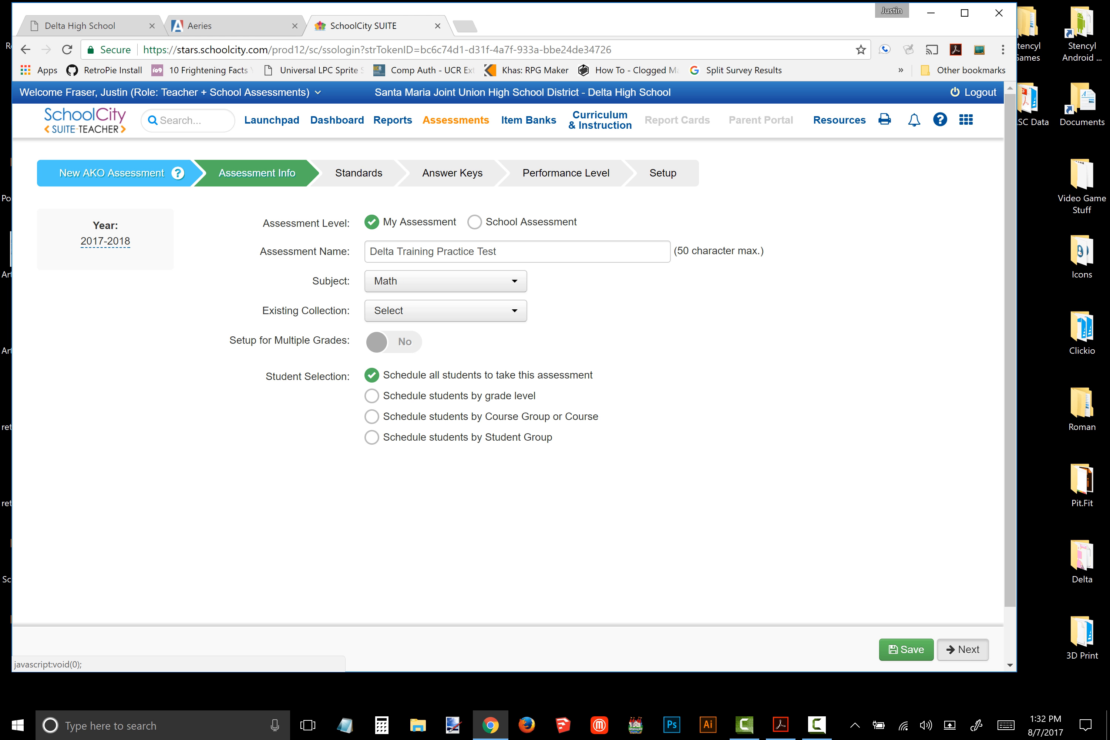
left_click(963, 650)
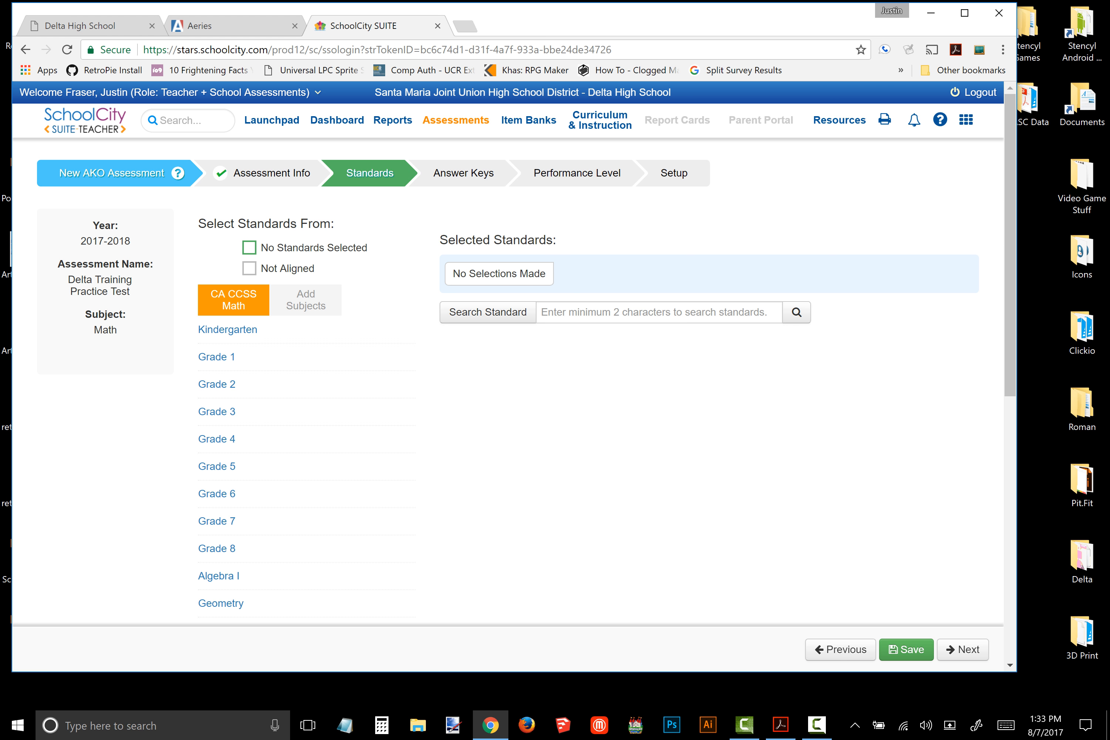
Mark the assessment as No Standards Selected and set the answer key's number of items to 8
left_click(249, 247)
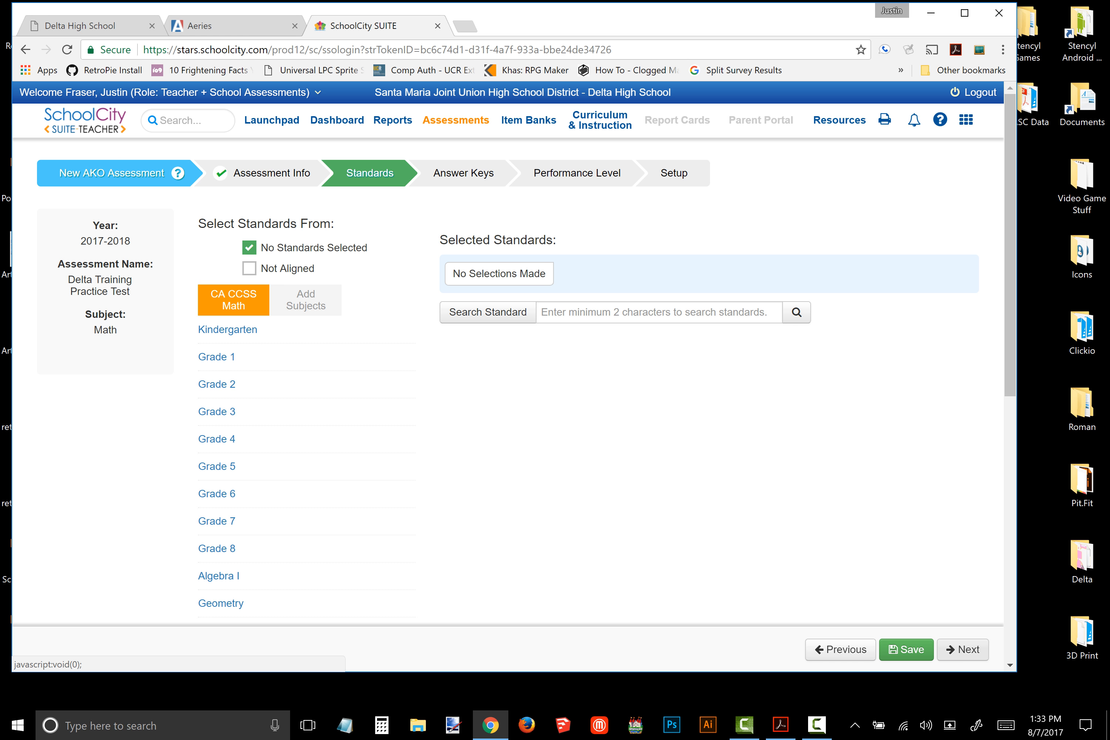
left_click(963, 650)
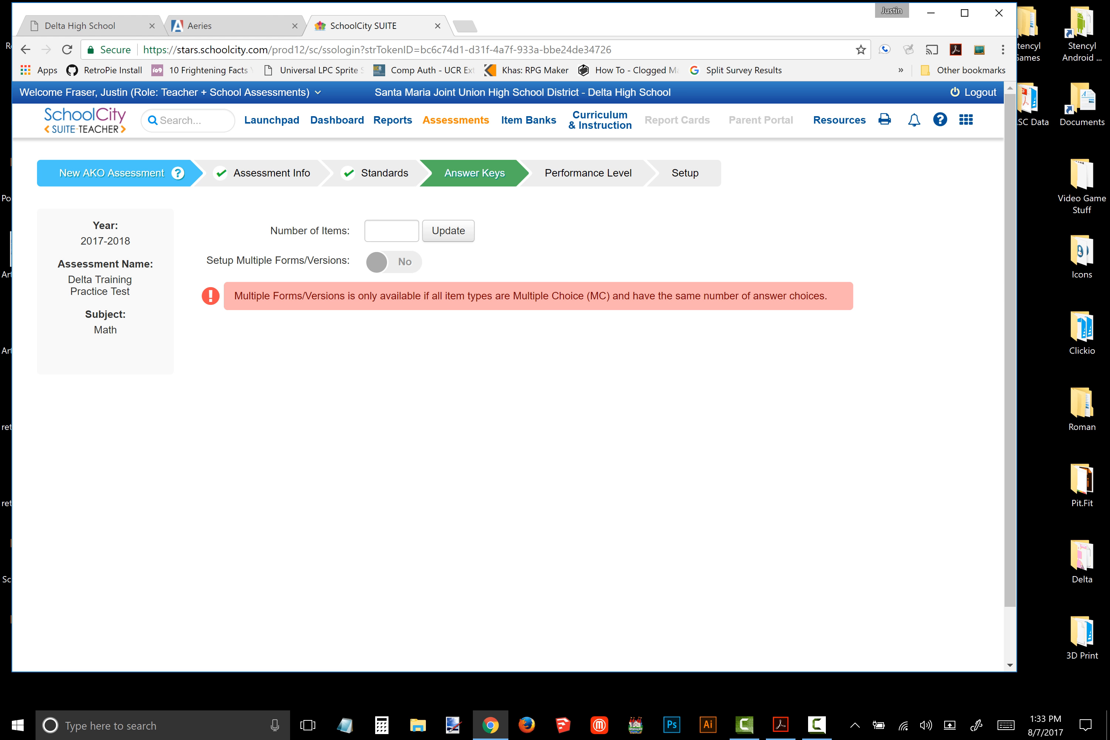
left_click(387, 232)
type("8")
left_click(448, 231)
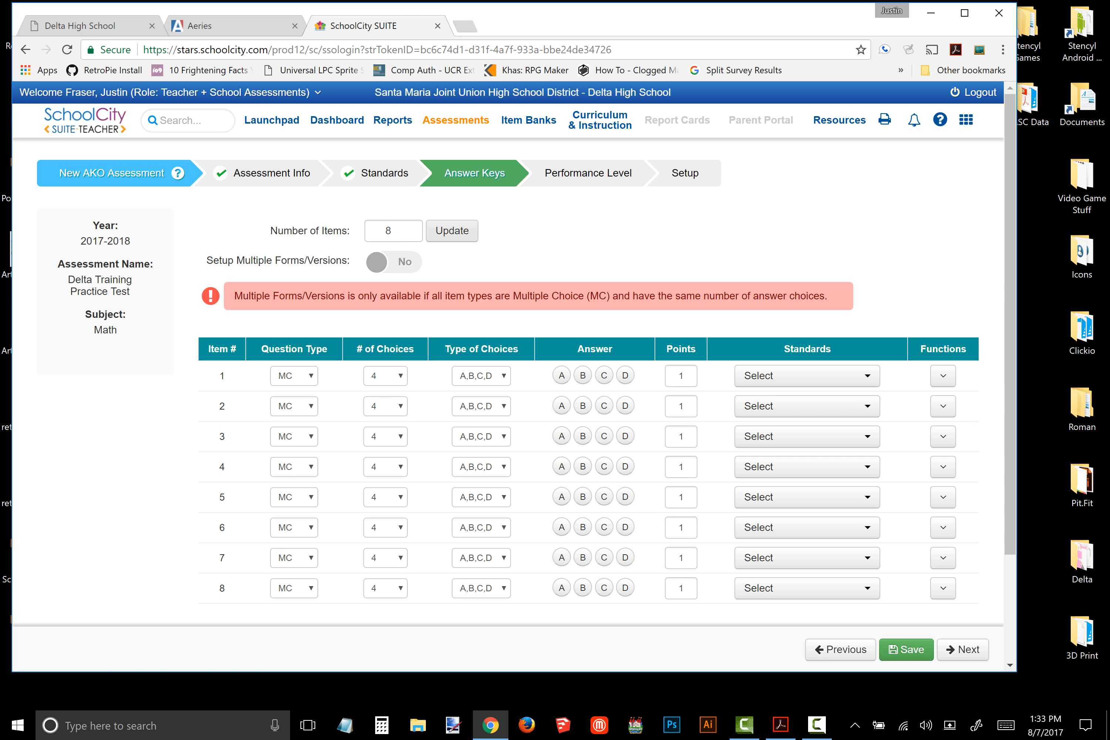
Narrow the browser window to half the screen and show the Practice Exam PDF beside the answer key table
scroll(588, 382, "down", 2)
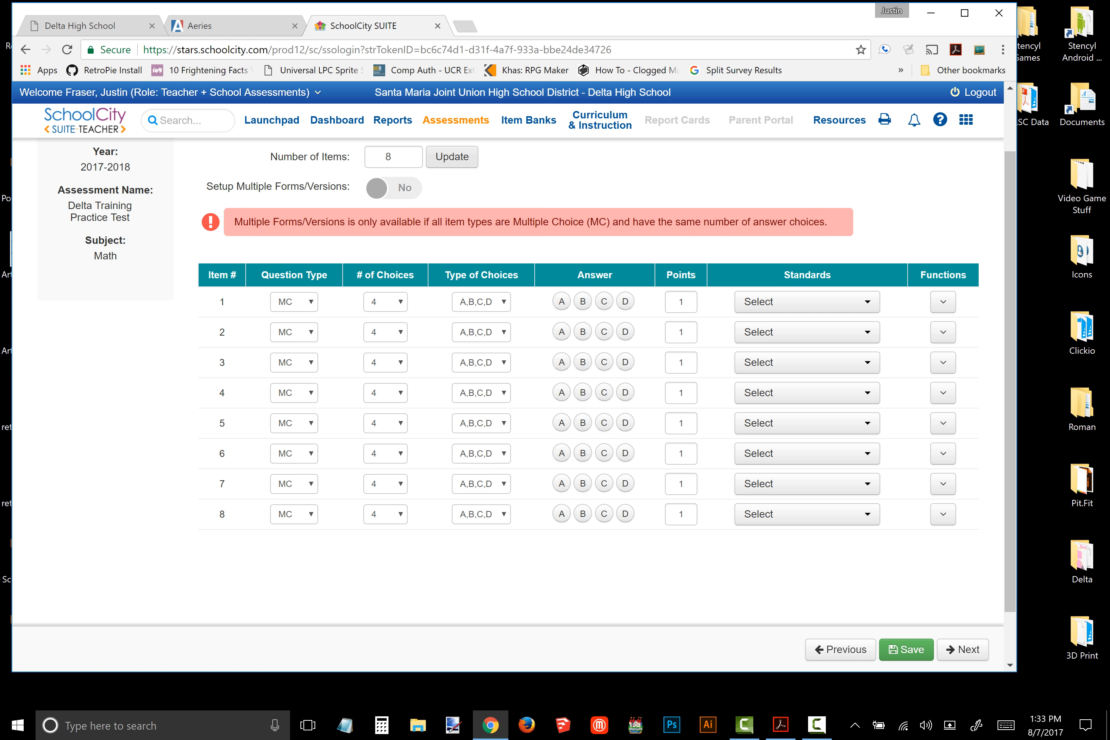
left_click_drag(1016, 219, 555, 220)
scroll(277, 406, "down", 5)
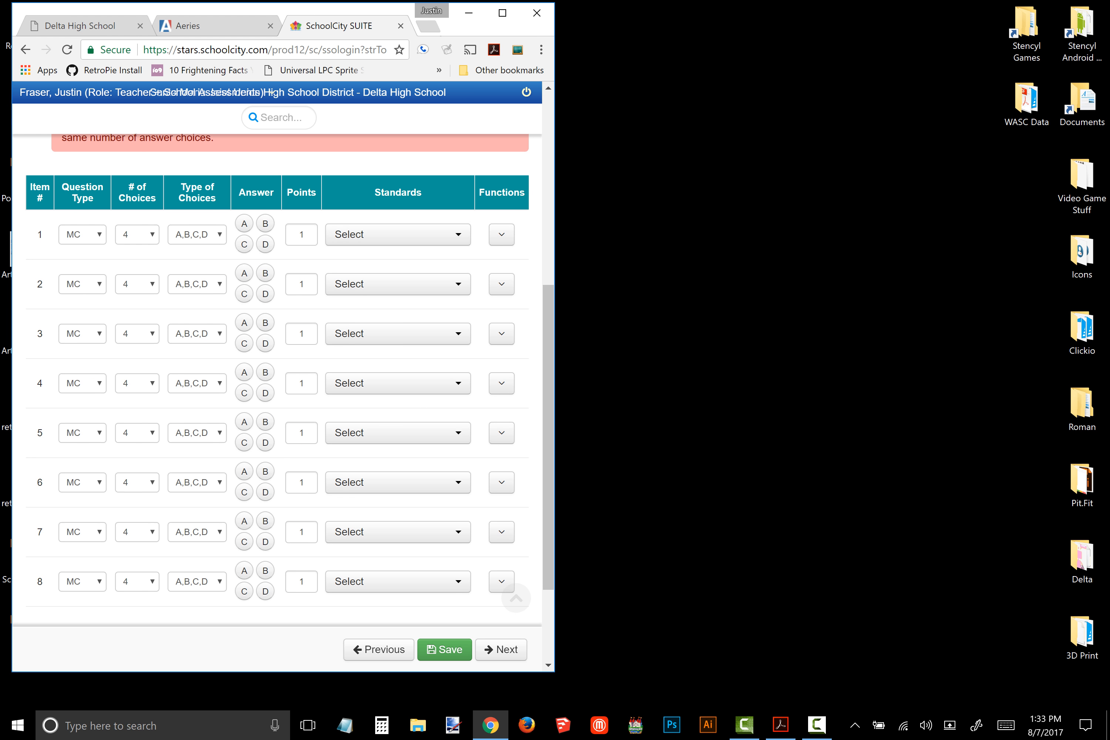
left_click(780, 725)
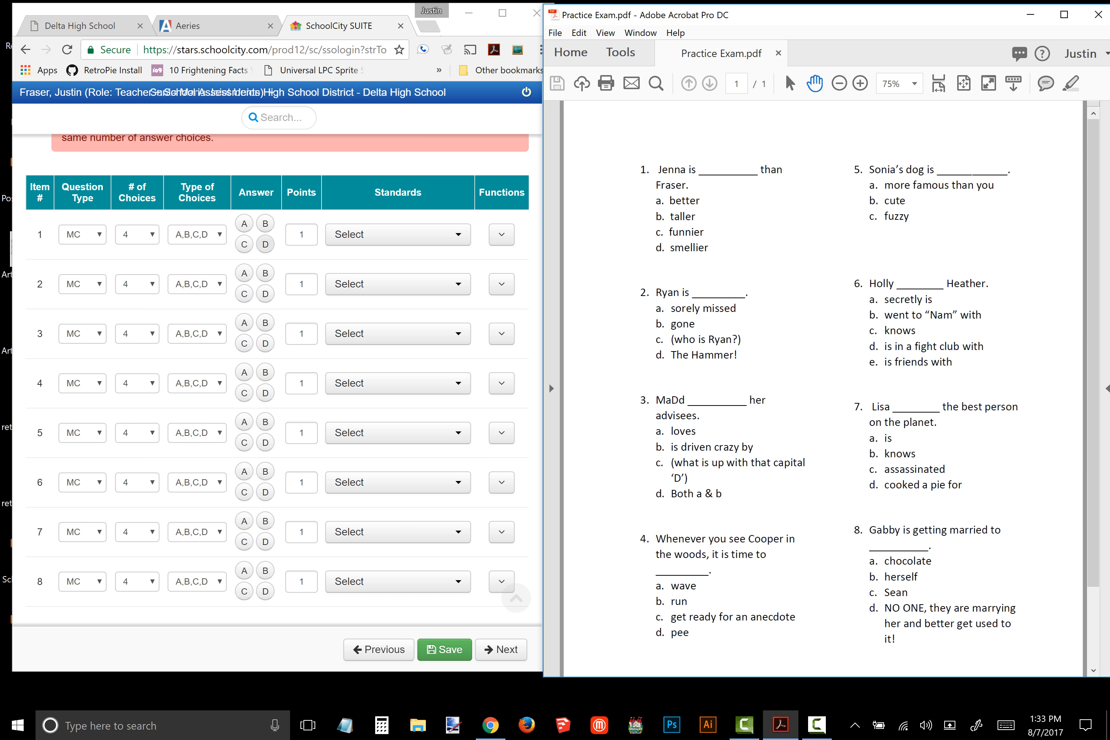
Mark the correct answers for items 1 to 8 as D, C, D, C, A, B, C and D
left_click(265, 245)
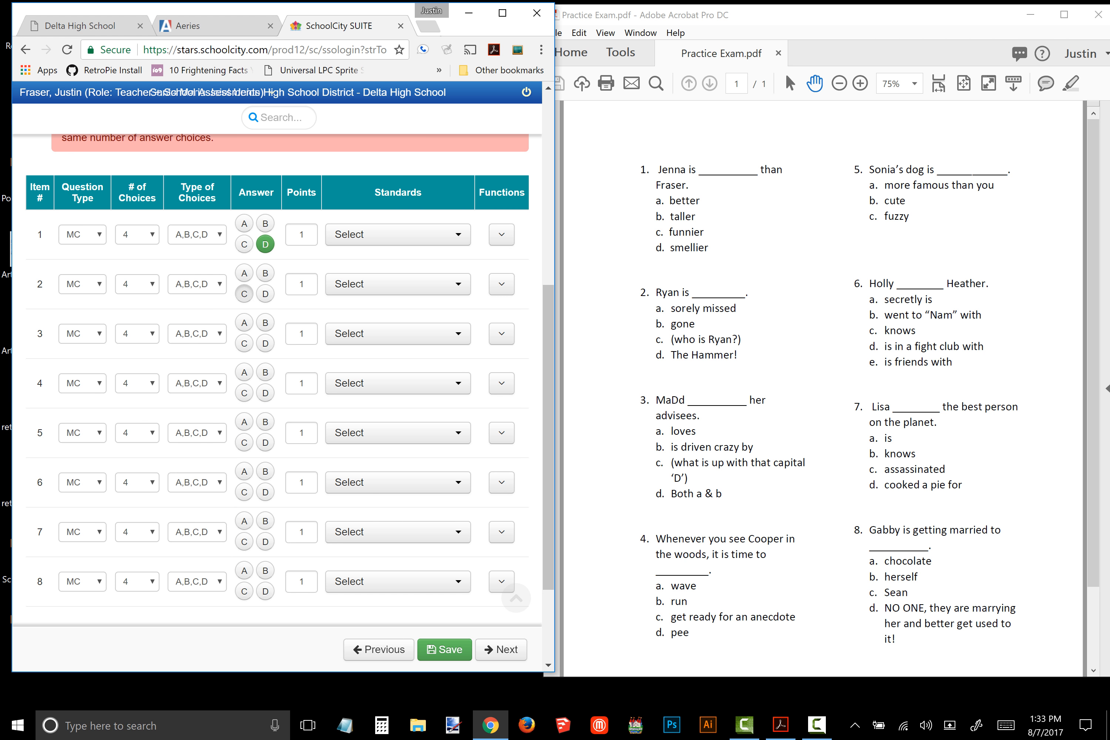
left_click(244, 294)
left_click(265, 343)
left_click(244, 393)
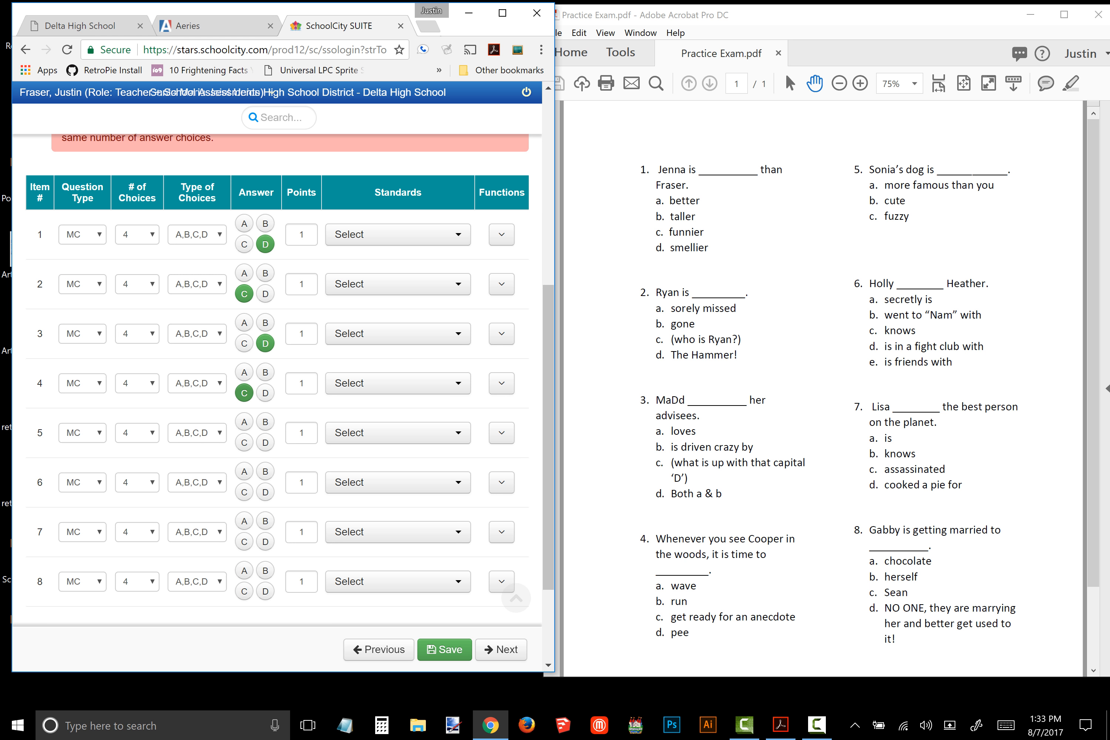
left_click(244, 423)
left_click(265, 471)
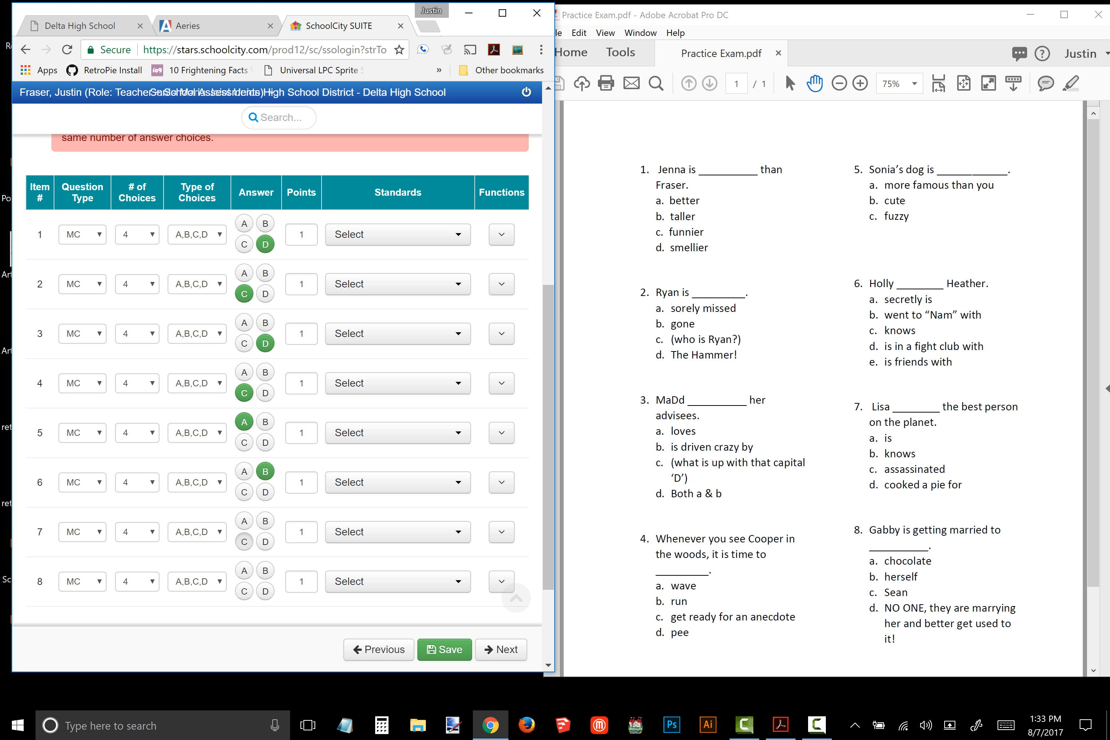
left_click(244, 542)
left_click(265, 591)
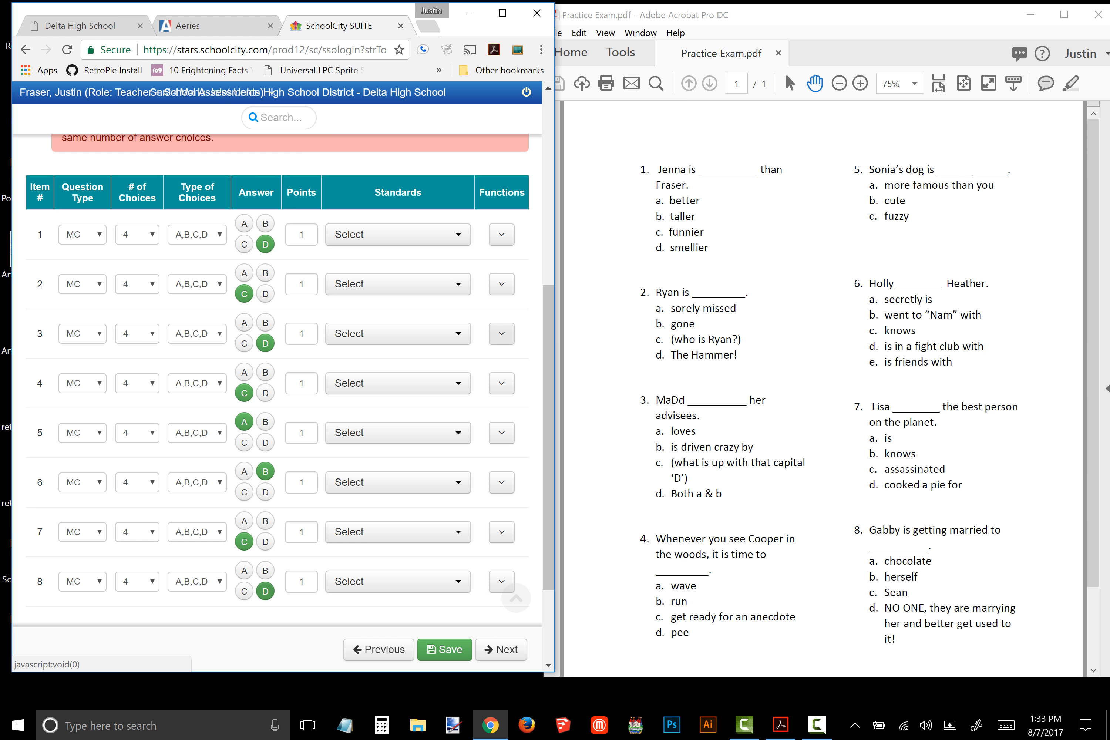
Set the number of answer choices to 3 for item 5 and to 5 for item 6
left_click(197, 433)
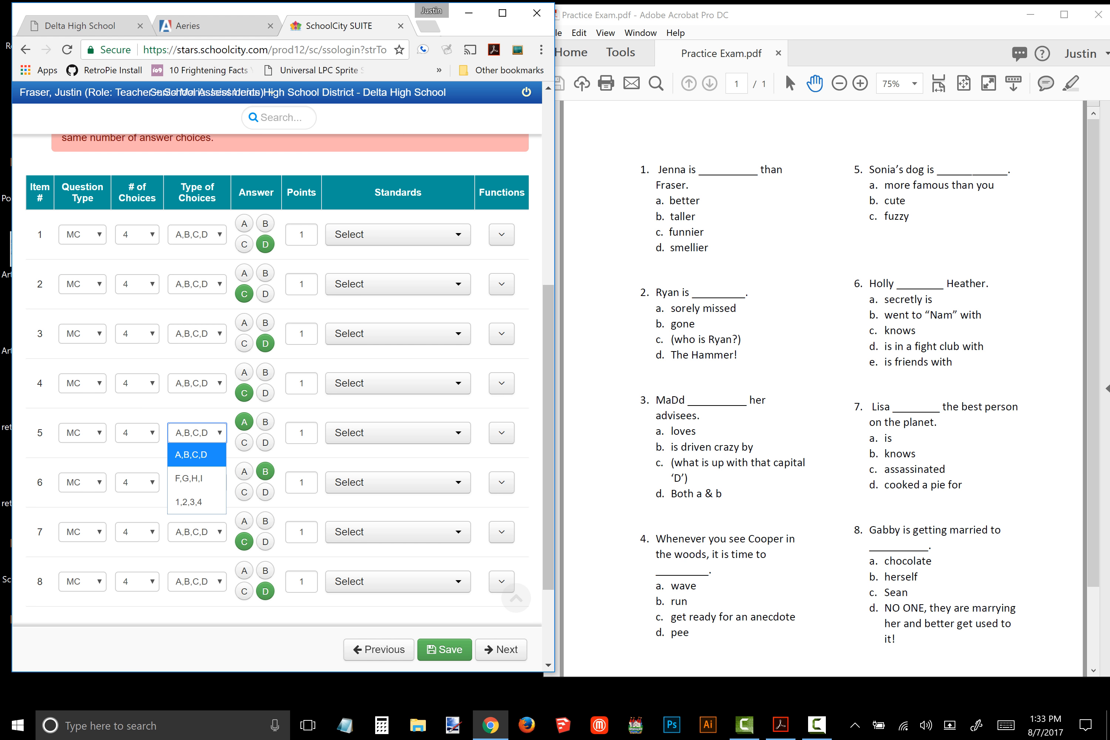
left_click(137, 433)
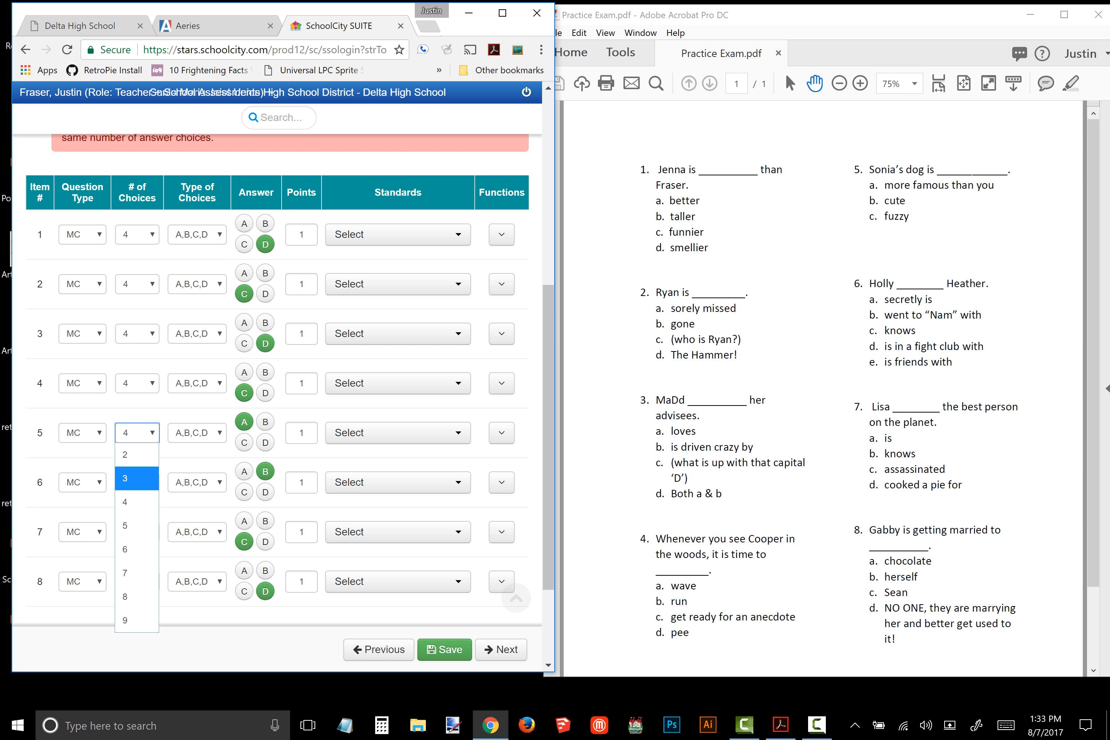
left_click(137, 478)
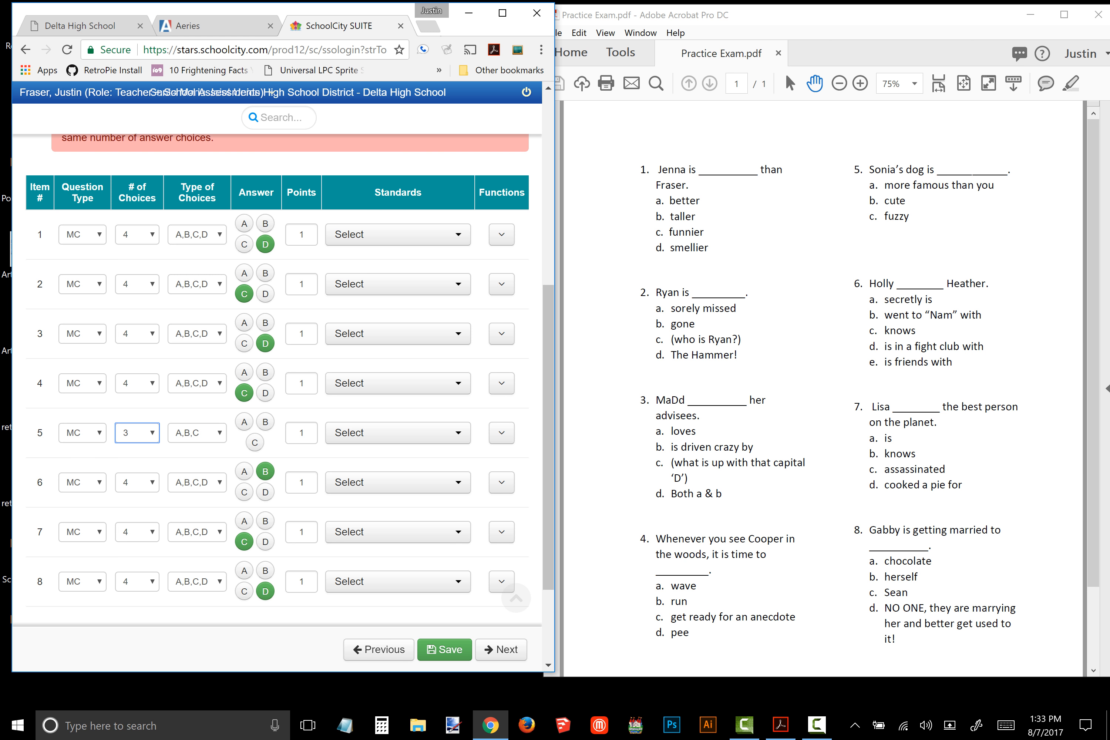
left_click(137, 482)
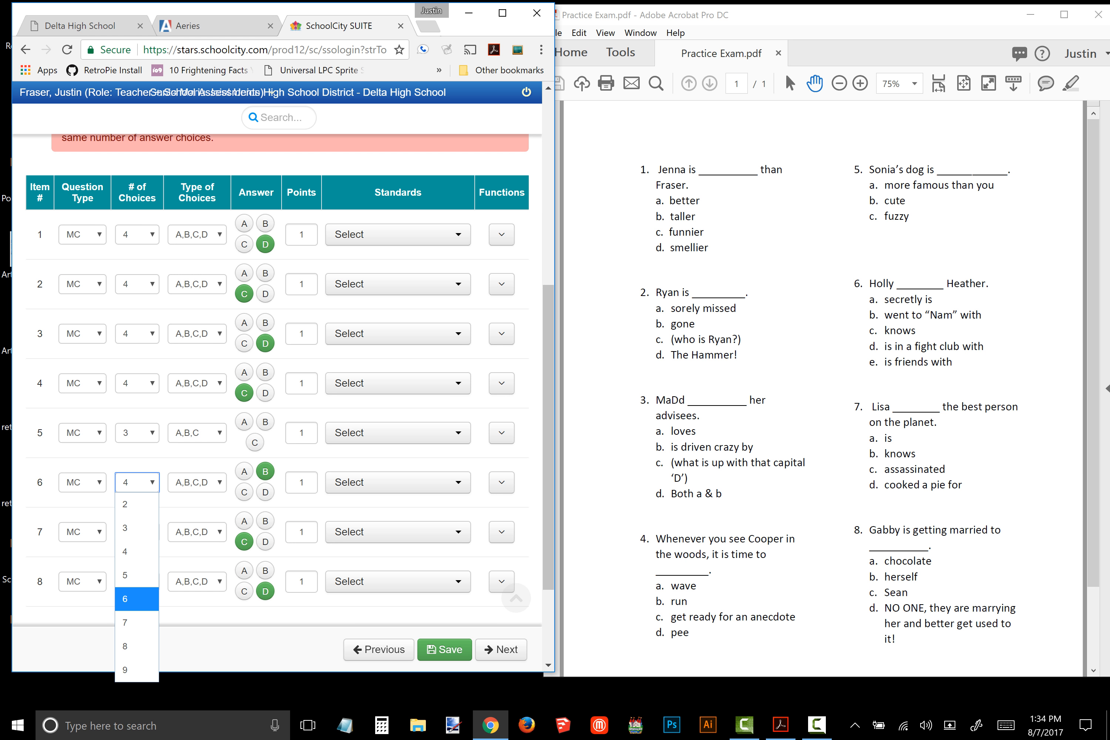
key("Up")
key("Return")
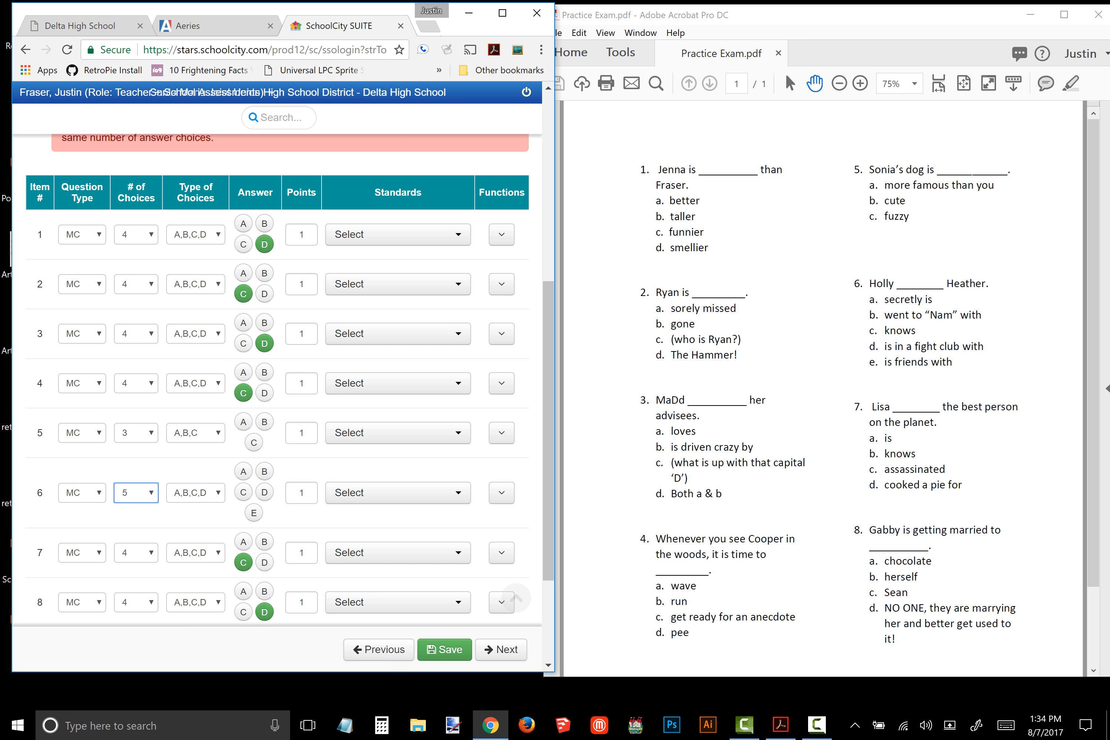
Minimize the Practice Exam PDF, widen the browser window, and set the standard of all eight items to No Std Selected
left_click(1030, 14)
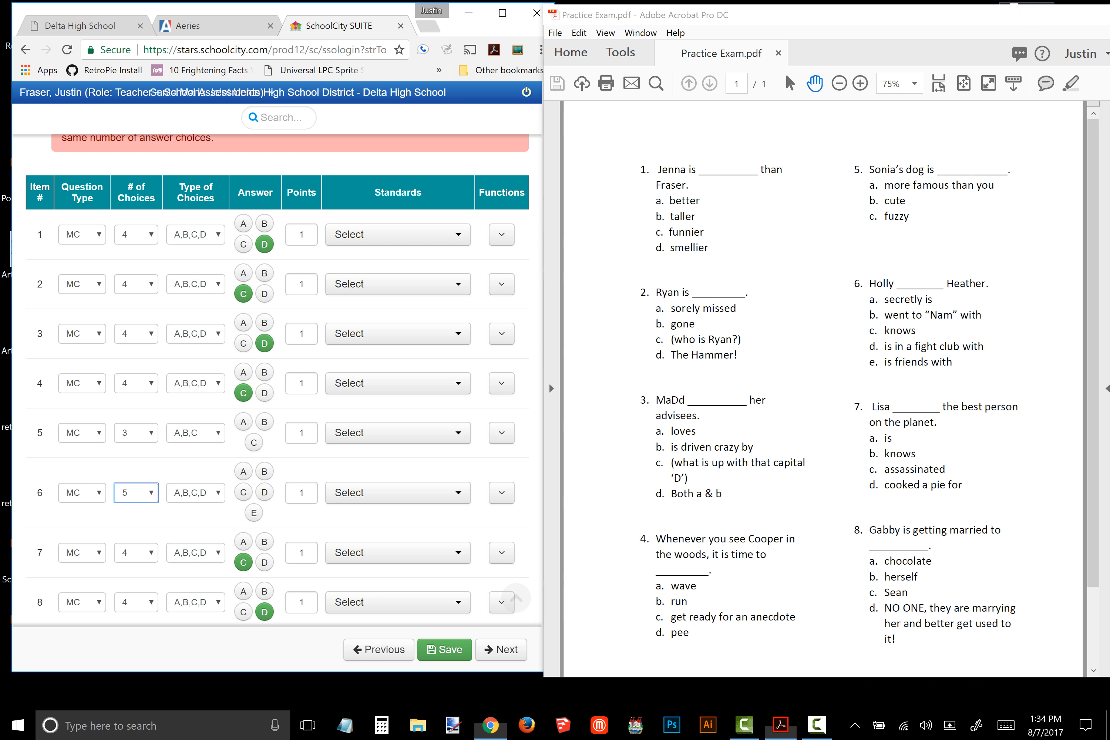
left_click_drag(555, 281, 1000, 267)
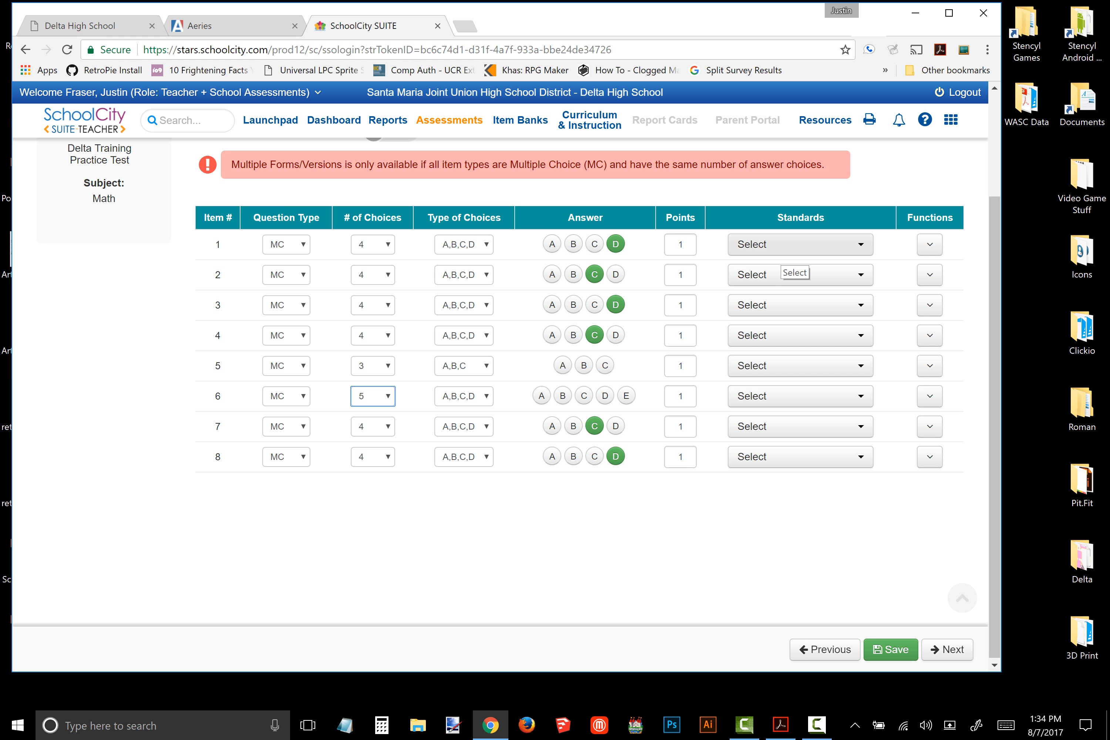
left_click(800, 457)
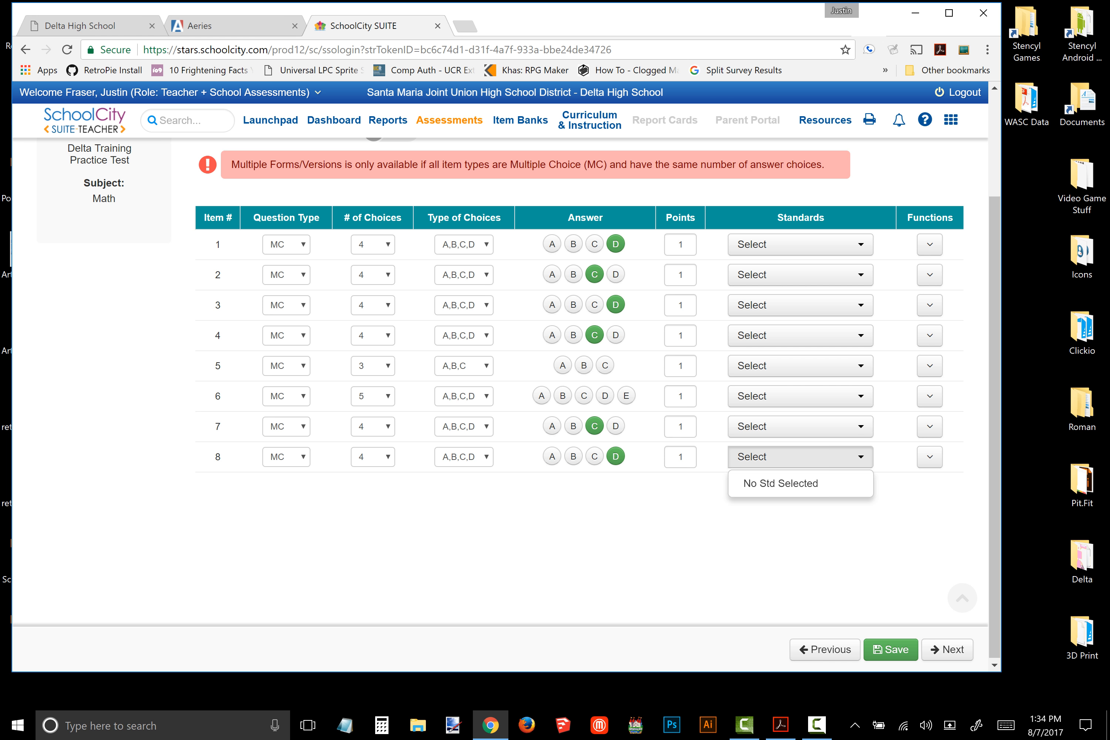
left_click(800, 484)
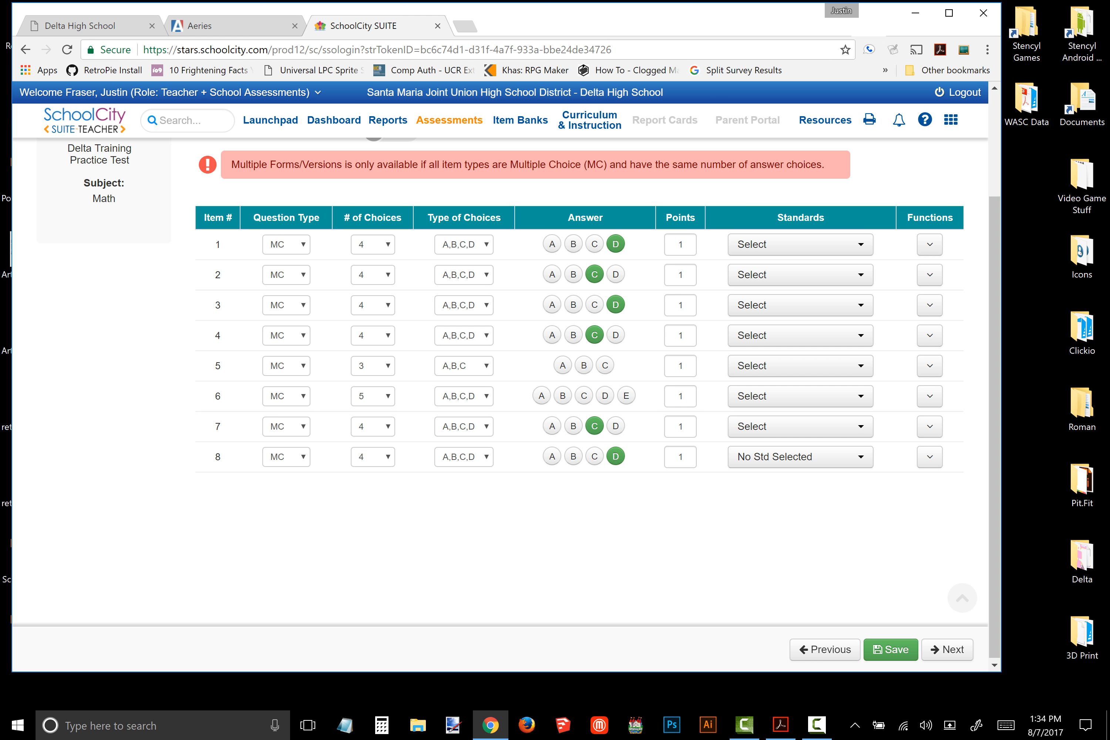
left_click(800, 427)
left_click(780, 453)
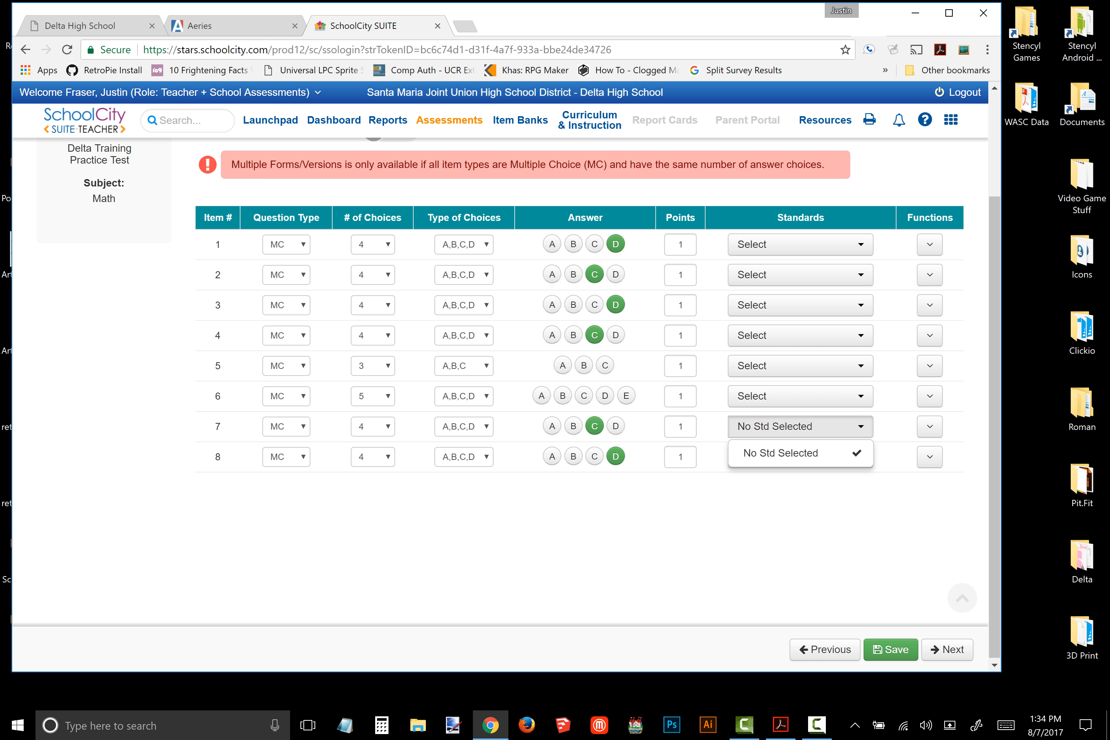
left_click(800, 397)
left_click(781, 423)
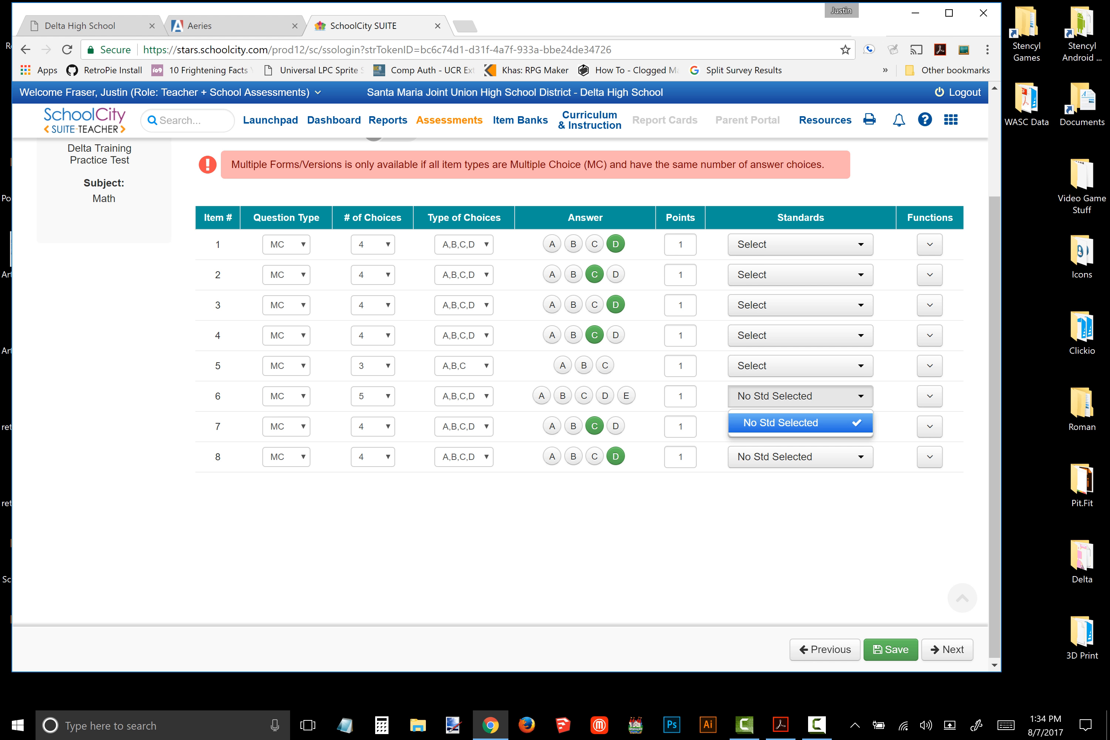
left_click(800, 365)
left_click(780, 392)
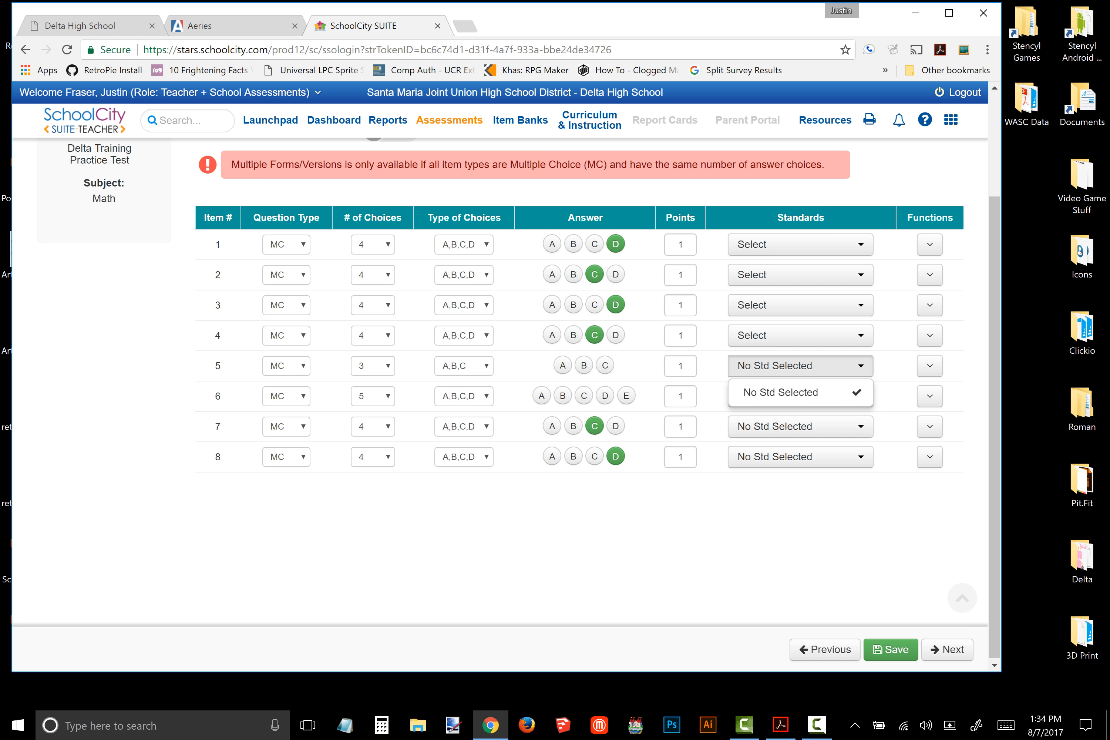
left_click(800, 336)
left_click(781, 362)
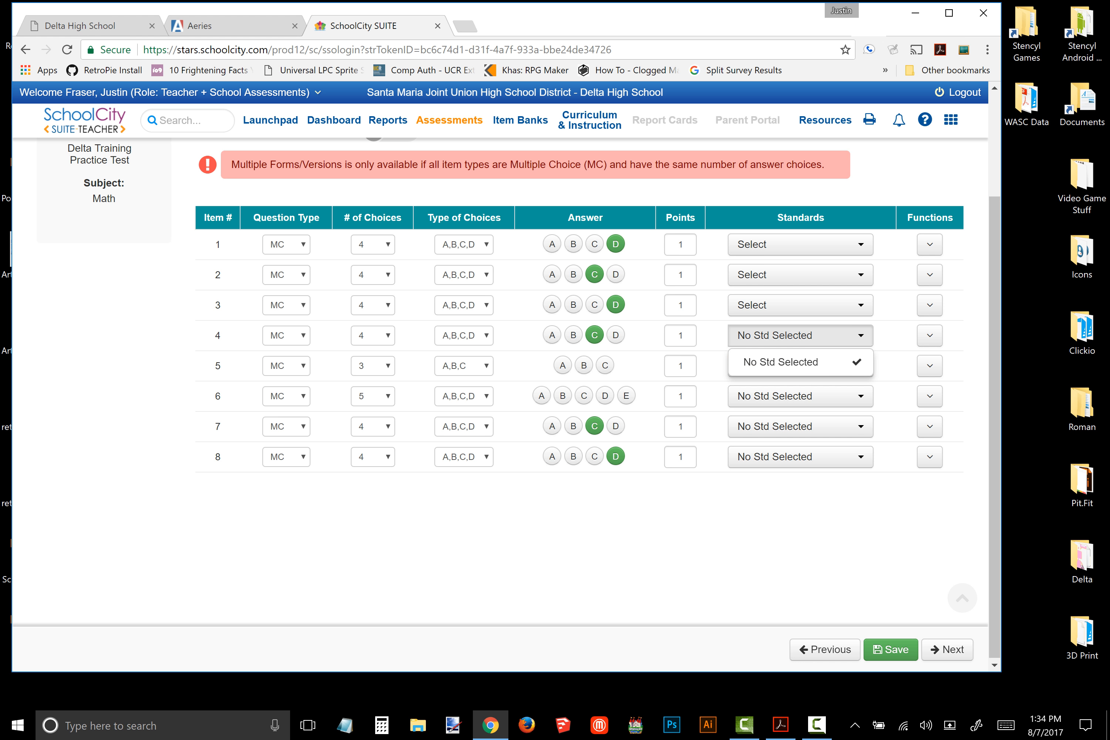
left_click(800, 305)
left_click(780, 331)
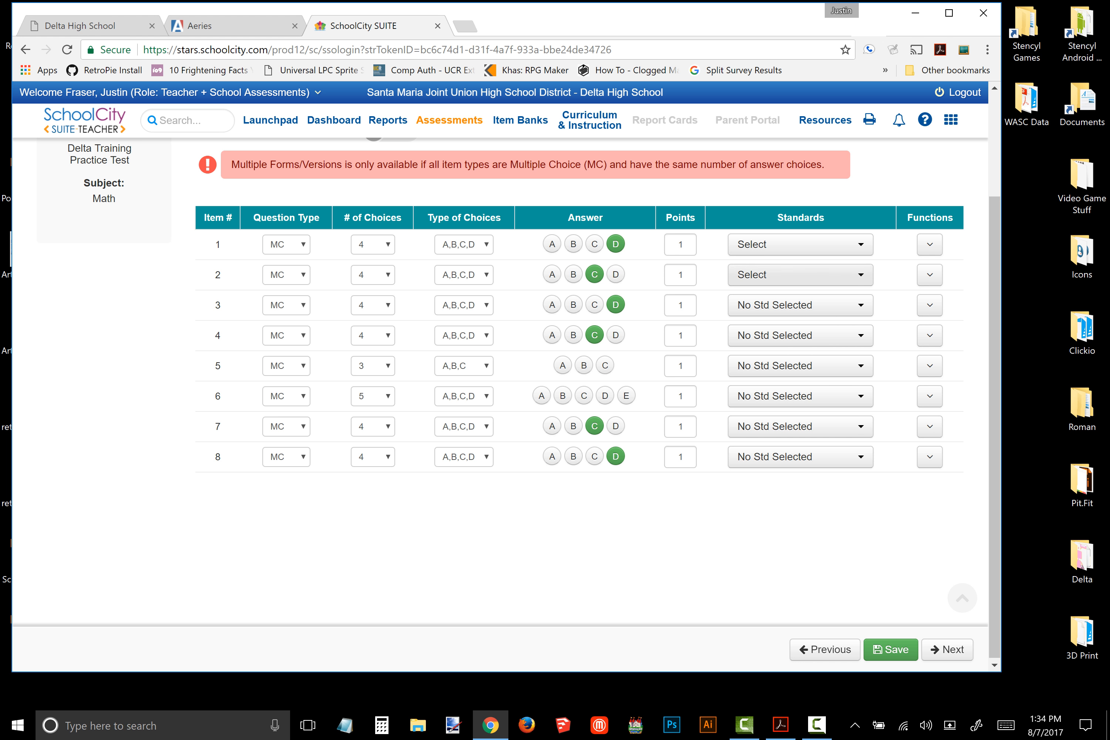
left_click(800, 274)
left_click(780, 302)
left_click(800, 244)
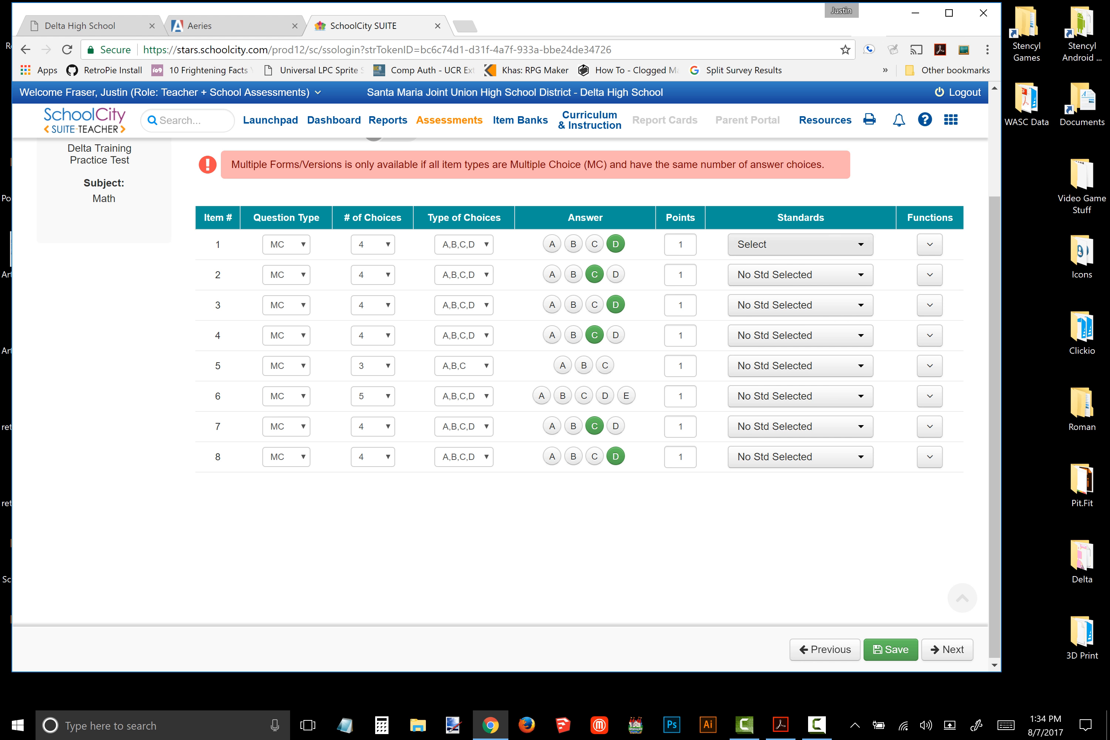
left_click(780, 271)
key("Escape")
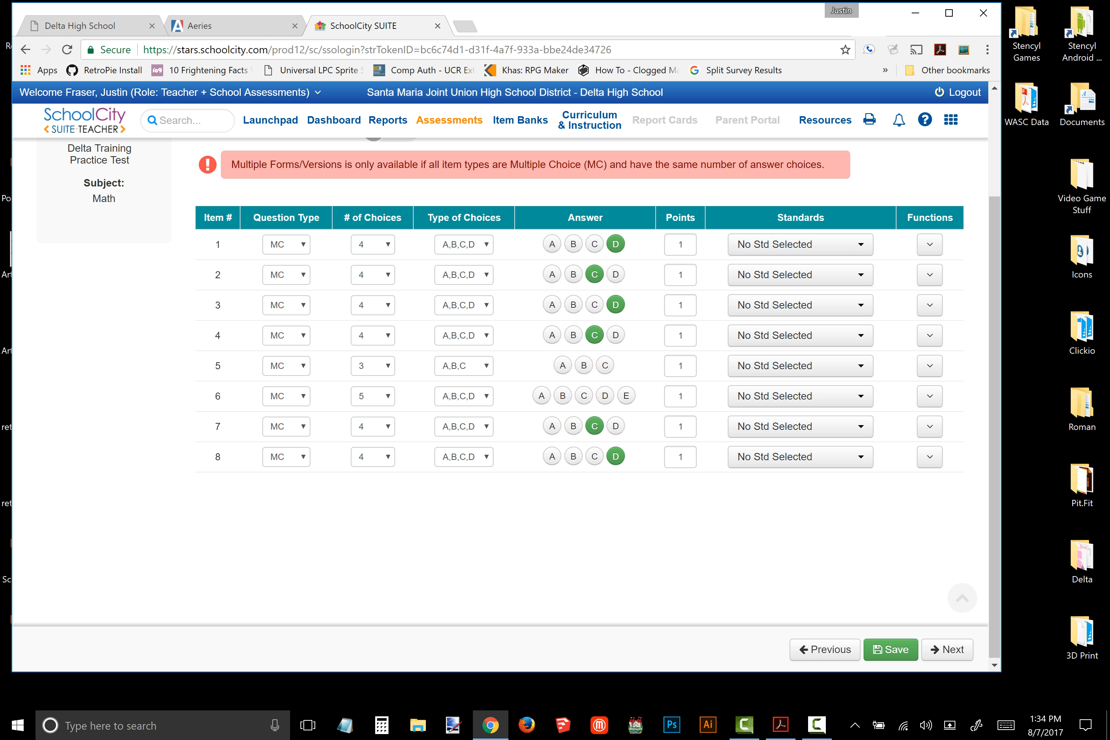
Set the points to 2 for each of the eight items in the answer key
double_click(679, 244)
type("2")
key("Tab")
type("2")
key("Tab")
type("2")
key("Tab")
type("2")
key("Tab")
type("2")
key("Tab")
type("2")
key("Tab")
type("2")
key("Tab")
type("2")
Mark the correct answers as B for item 6 and A for item 5, and continue to the performance level setup
left_click(563, 396)
left_click(563, 365)
left_click(947, 649)
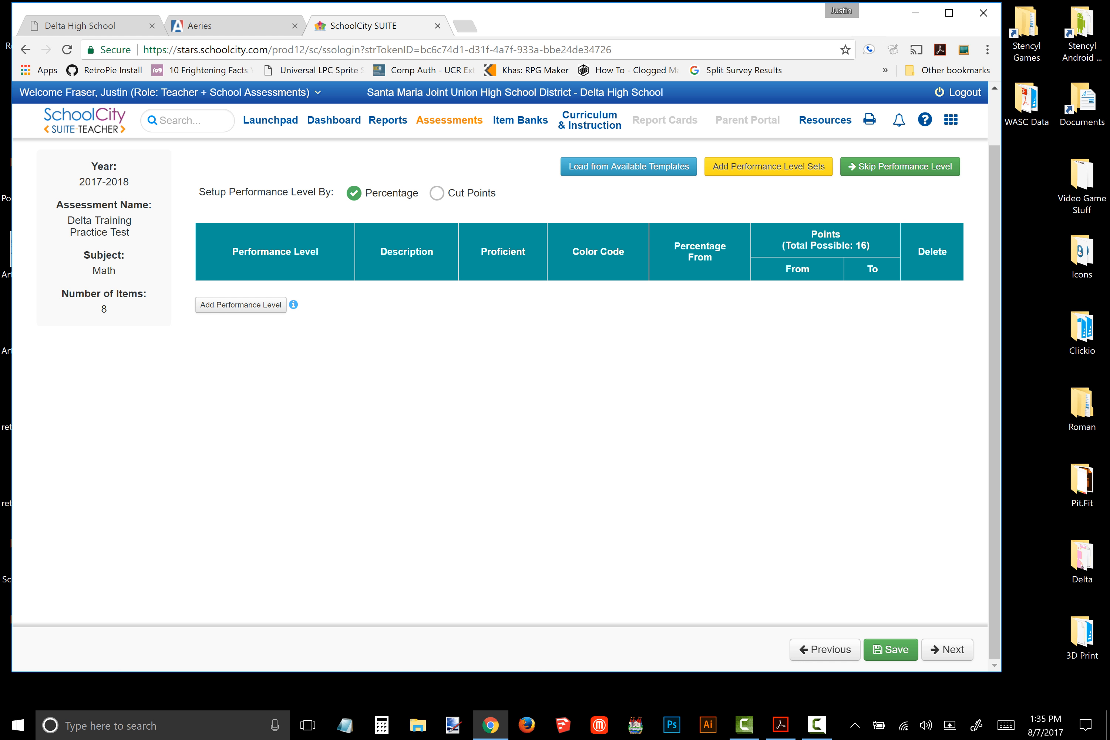
Apply the available Standards performance level template to the assessment and continue to the final setup stage
left_click(629, 166)
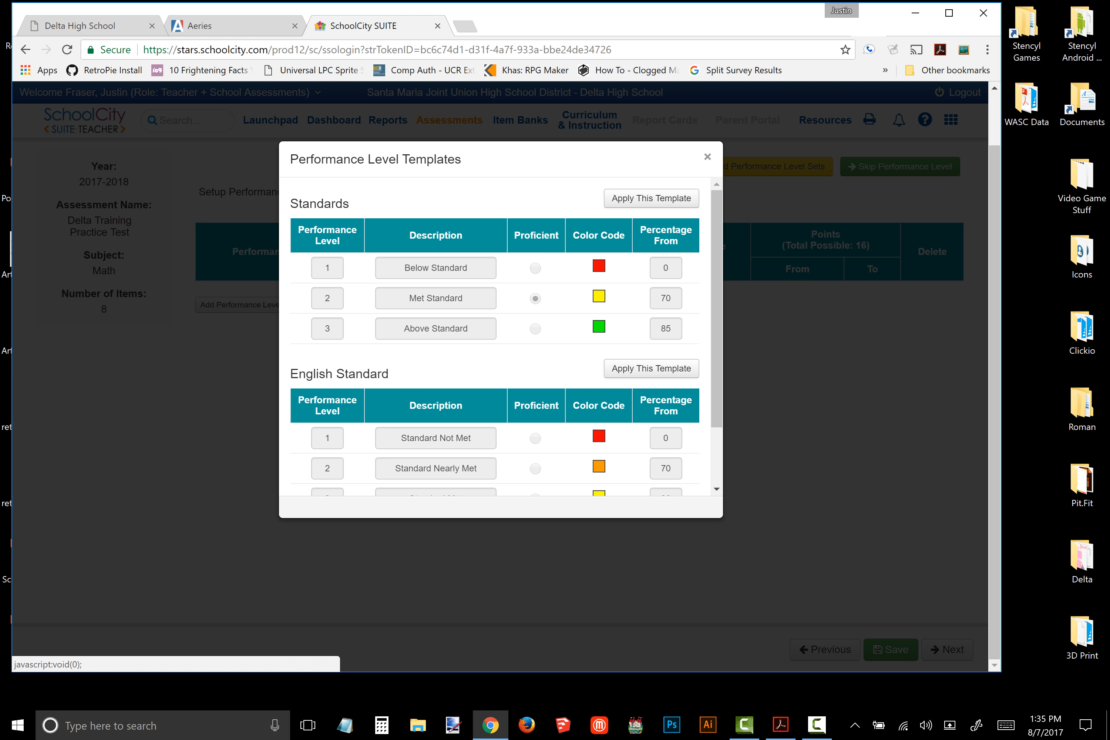
left_click(652, 197)
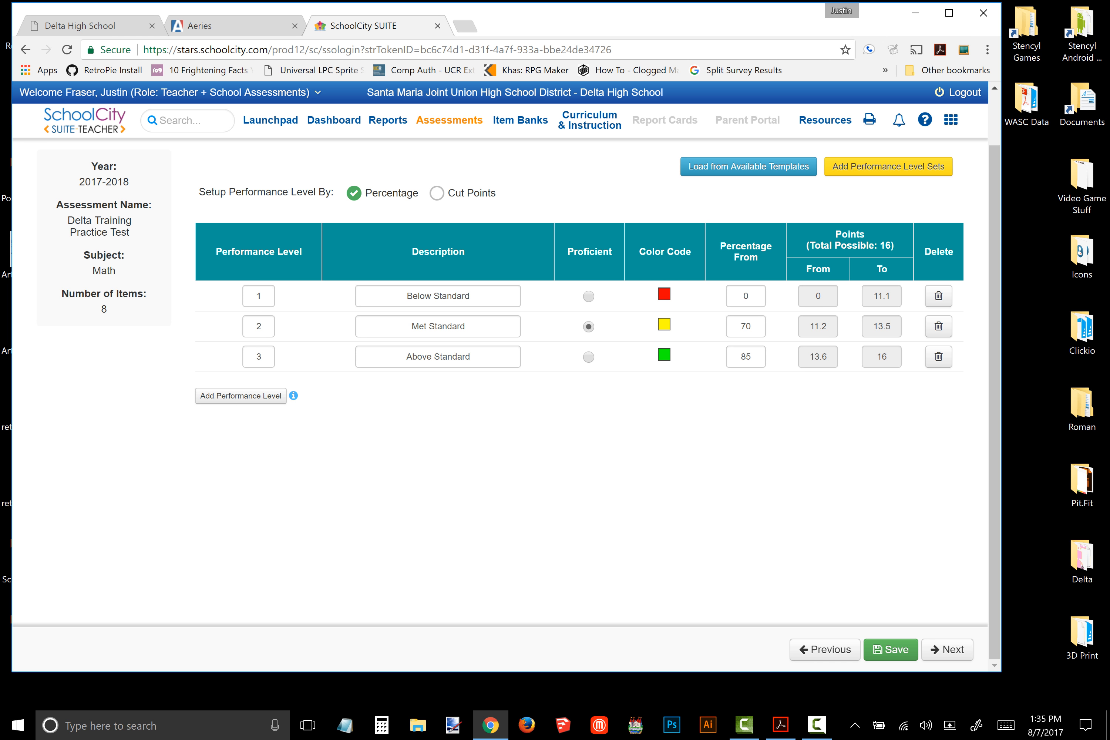
left_click(947, 650)
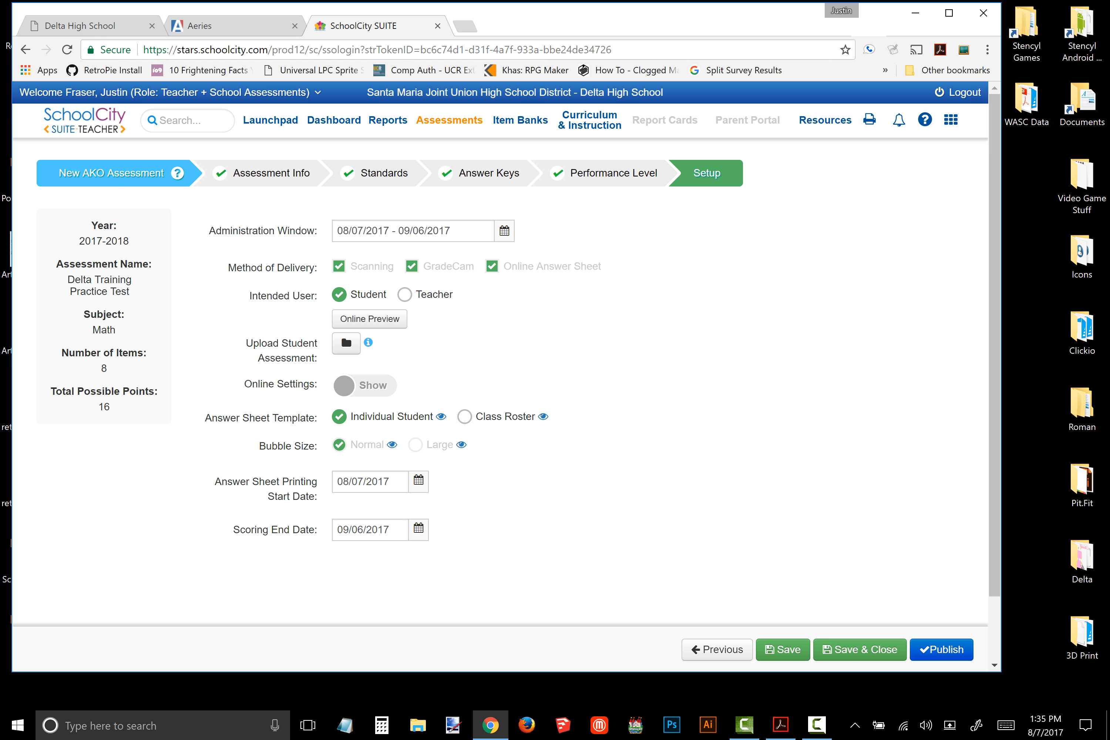
Set the assessment's administration window to 08/07/2017 - 08/19/2017
left_click(504, 231)
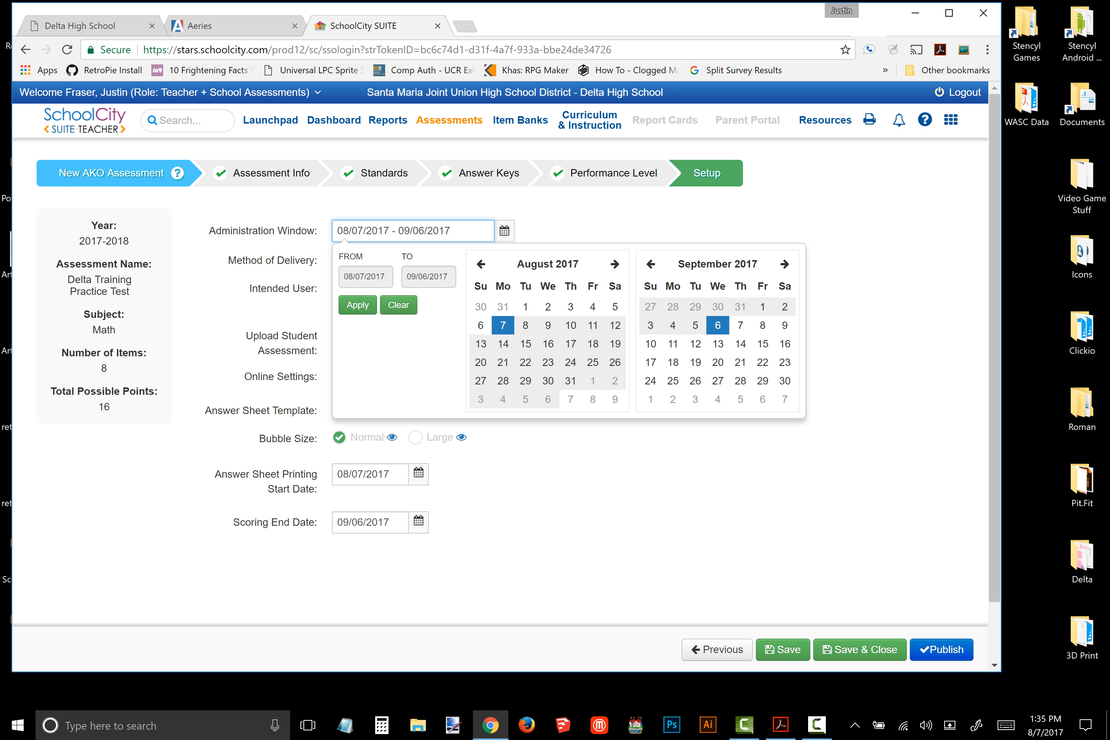
key("BackSpace")
type("8")
left_click(399, 305)
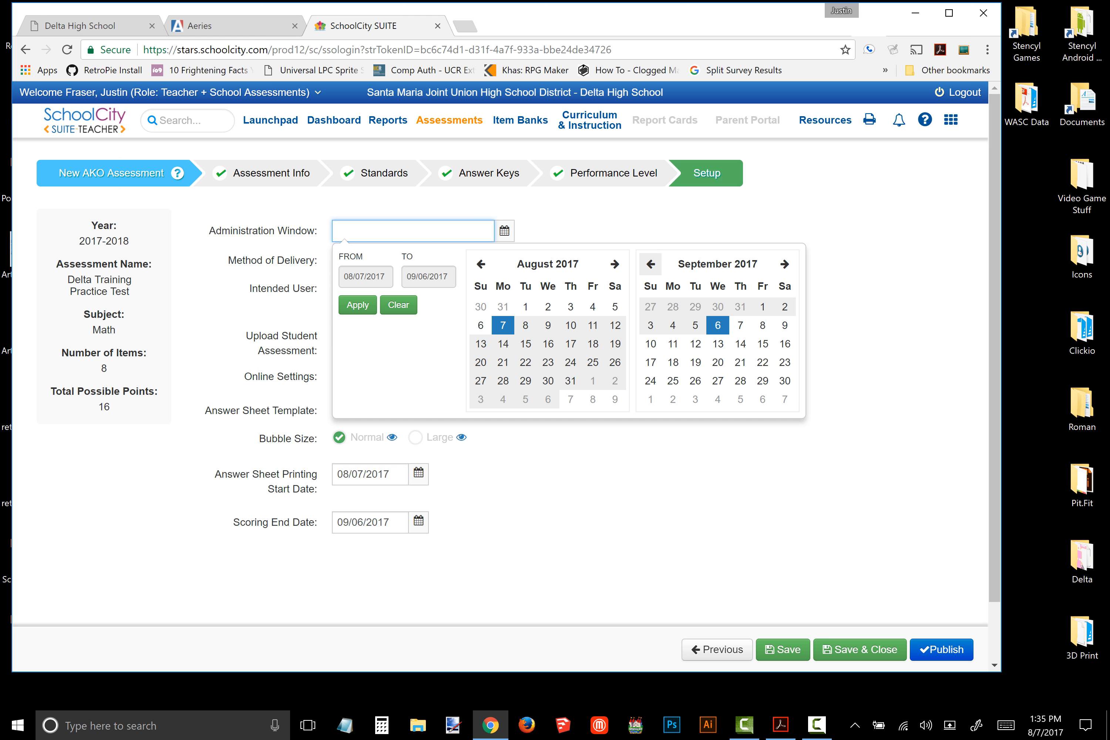
left_click(651, 264)
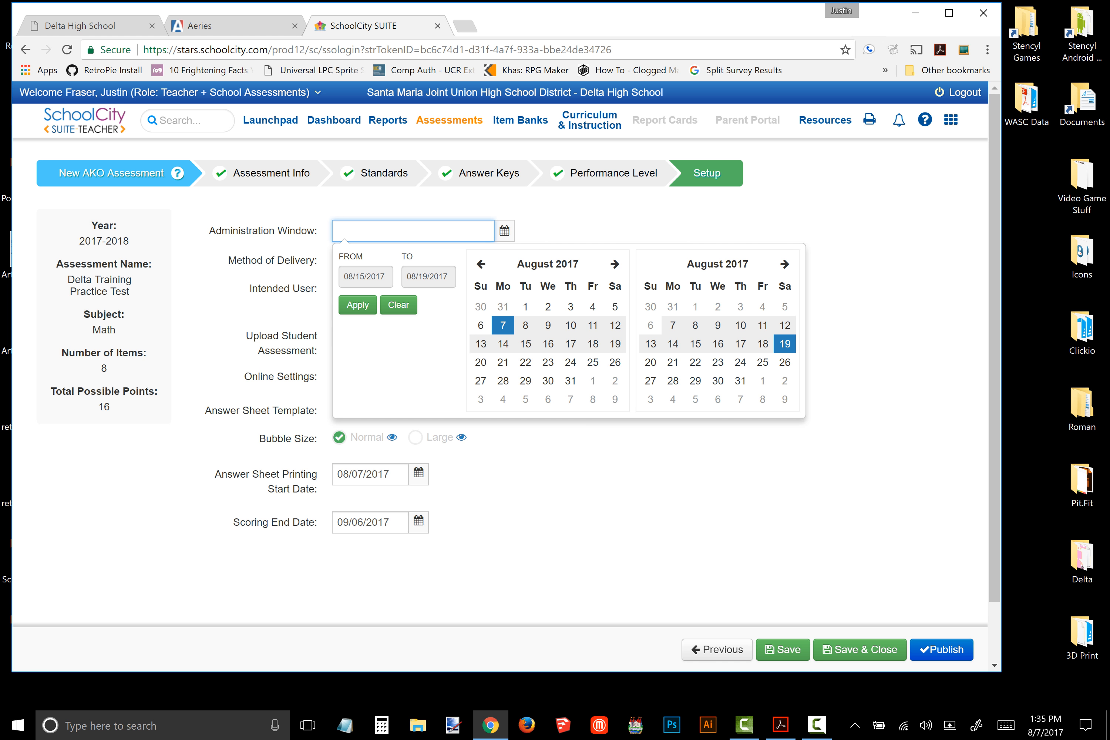
left_click(357, 305)
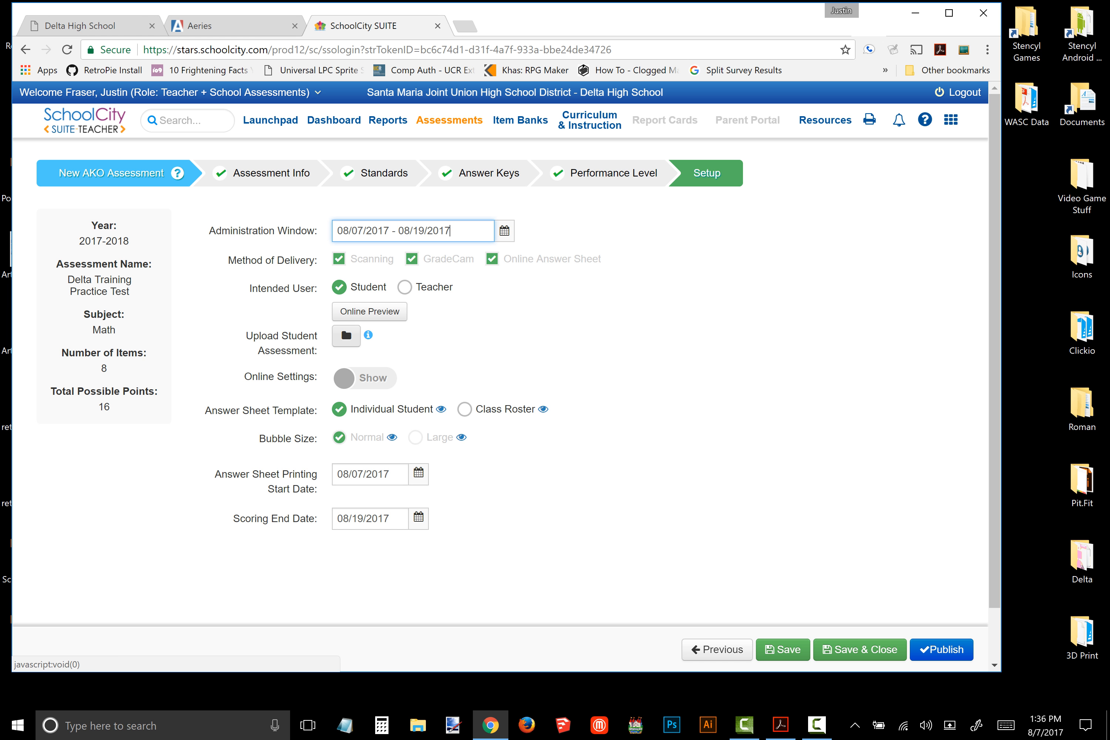
Upload Practice Exam.pdf from the desktop as the student assessment document and close the upload dialog
left_click(346, 334)
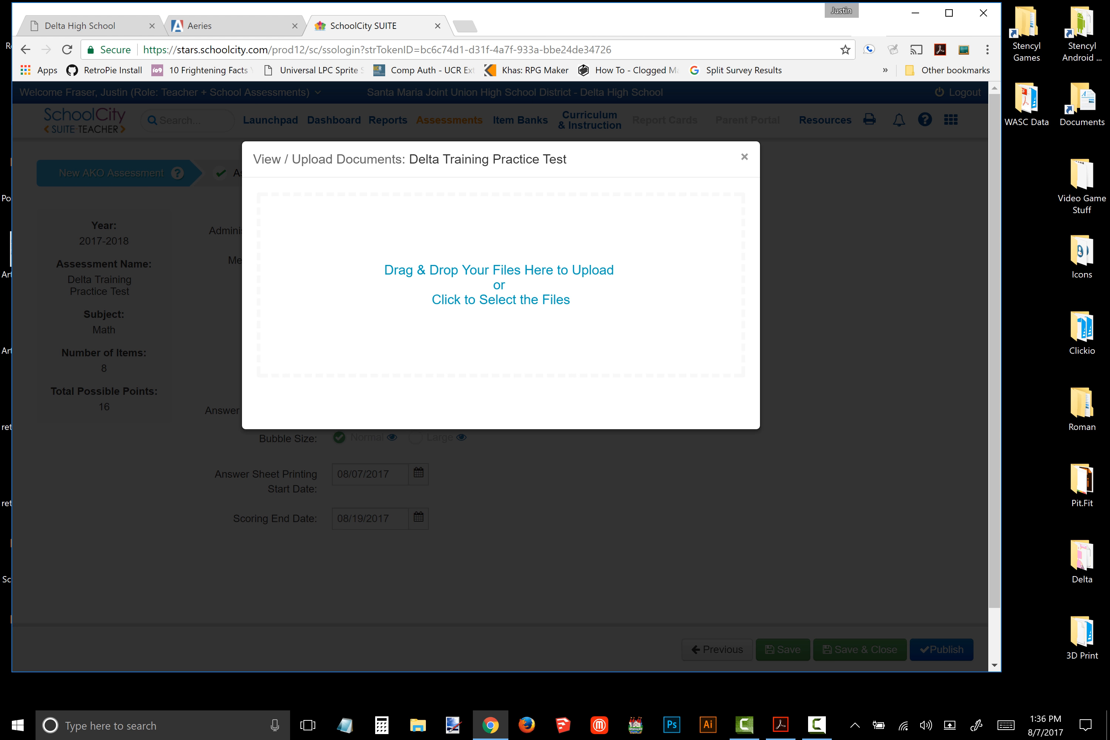
left_click_drag(529, 21, 722, 26)
left_click_drag(138, 559, 652, 280)
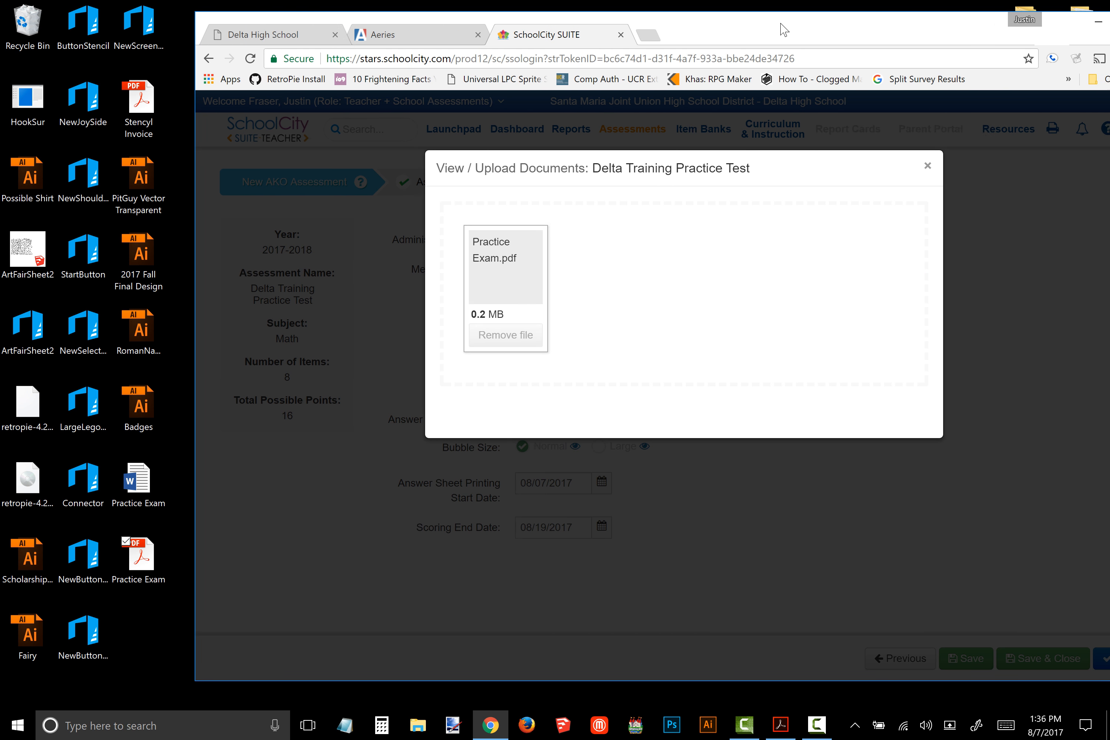
left_click_drag(778, 27, 604, 26)
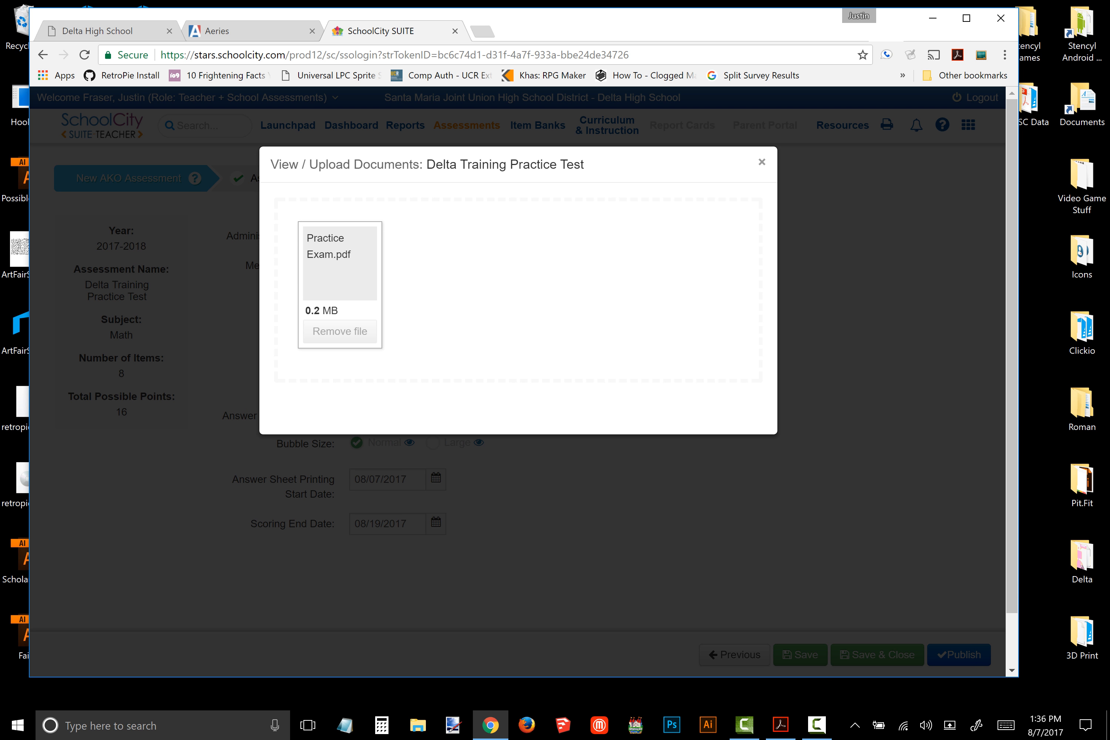
left_click(762, 161)
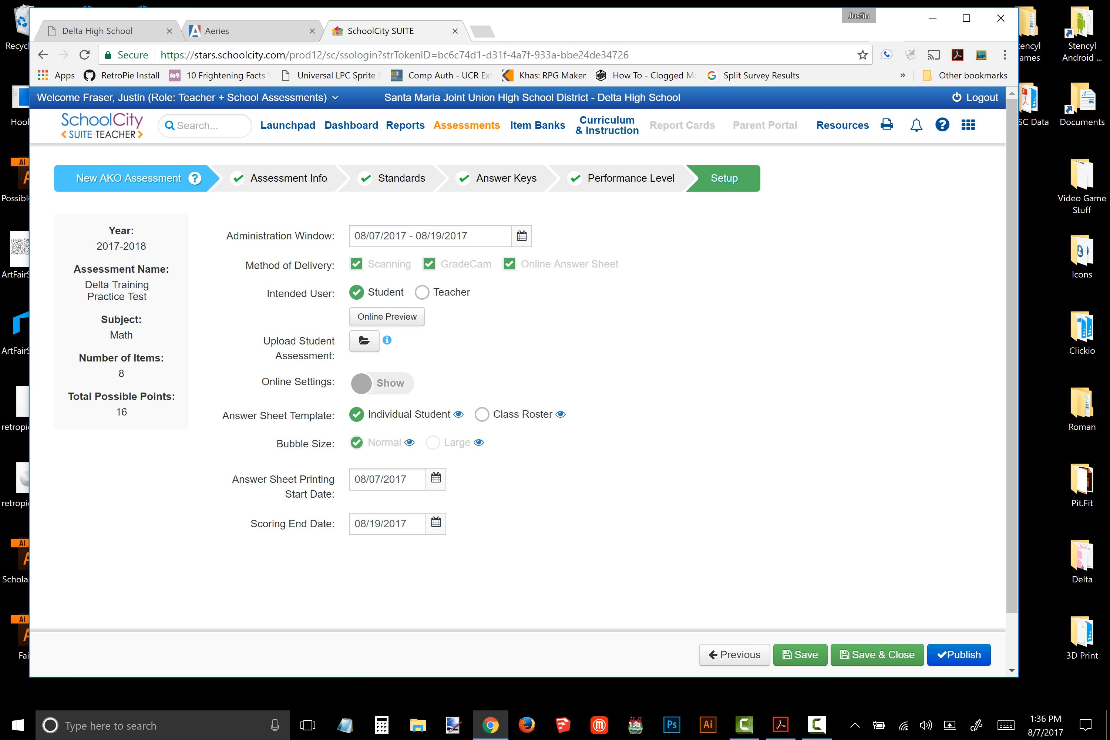
Expand the online settings, review the duration, time window, properties and online tools options, and collapse them again
scroll(516, 382, "down", 2)
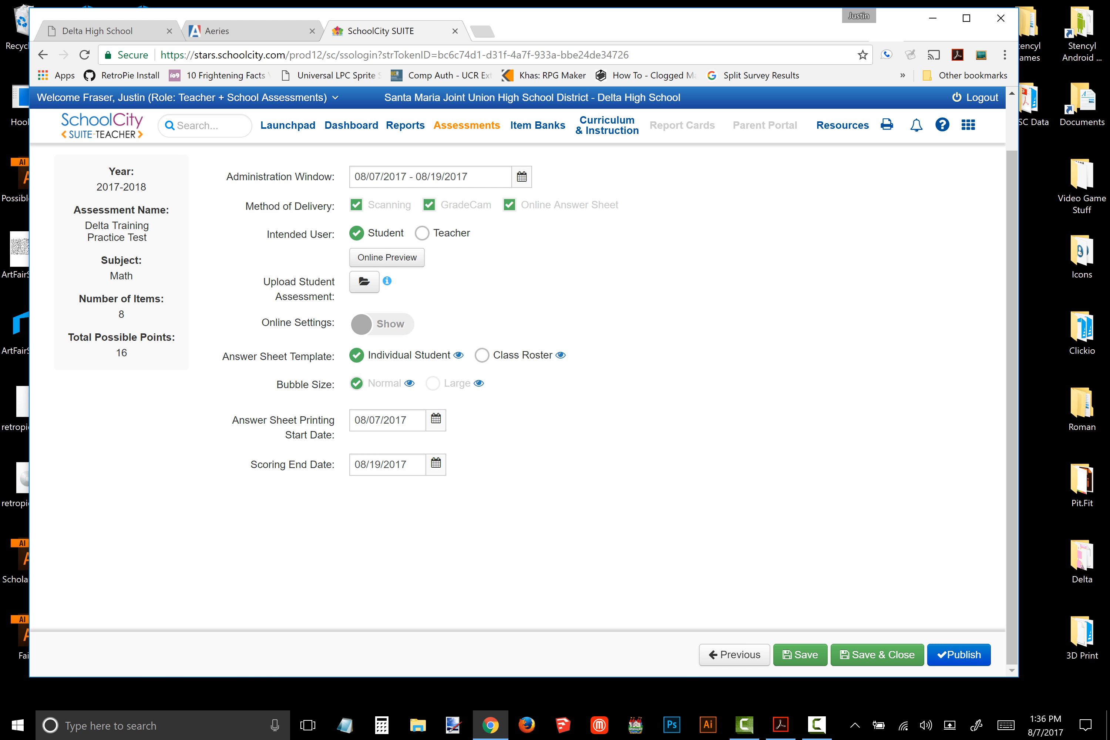
left_click(383, 324)
scroll(515, 382, "down", 2)
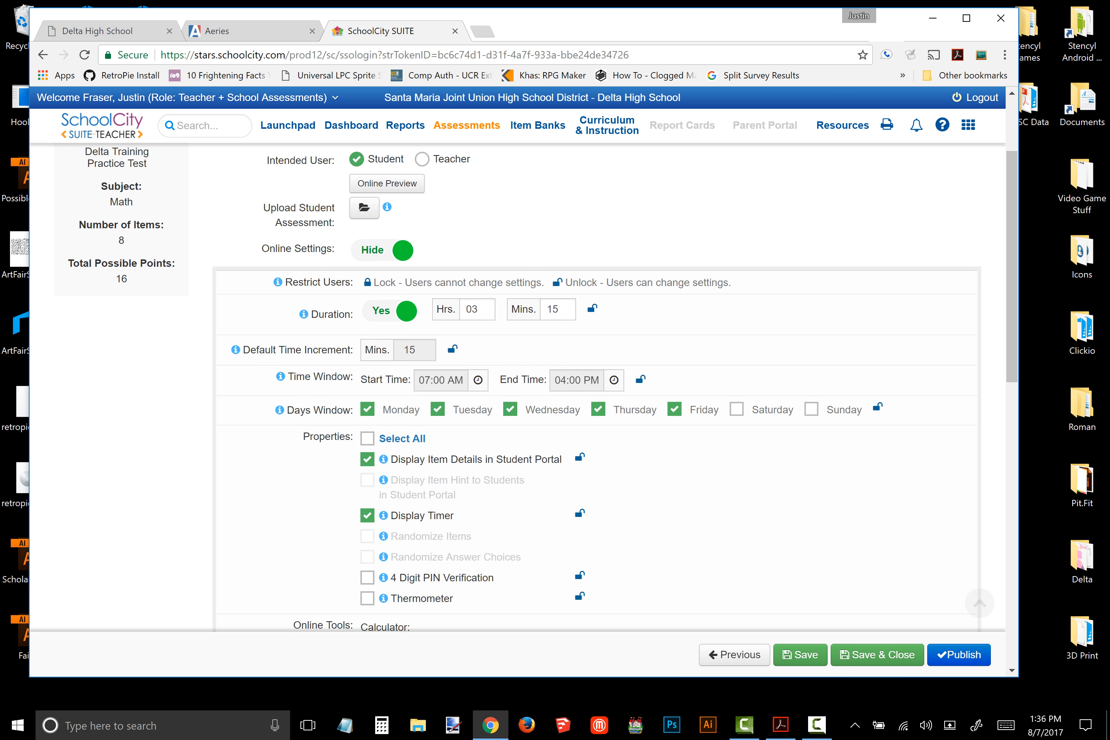
scroll(516, 382, "down", 2)
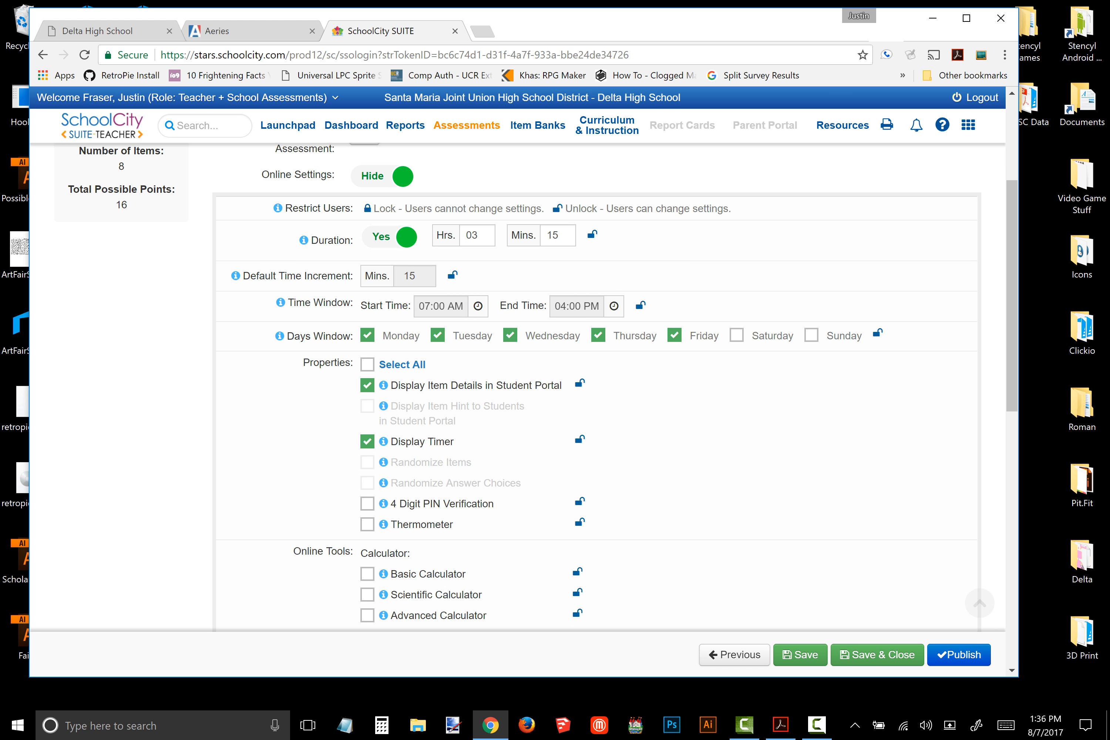
scroll(516, 382, "down", 2)
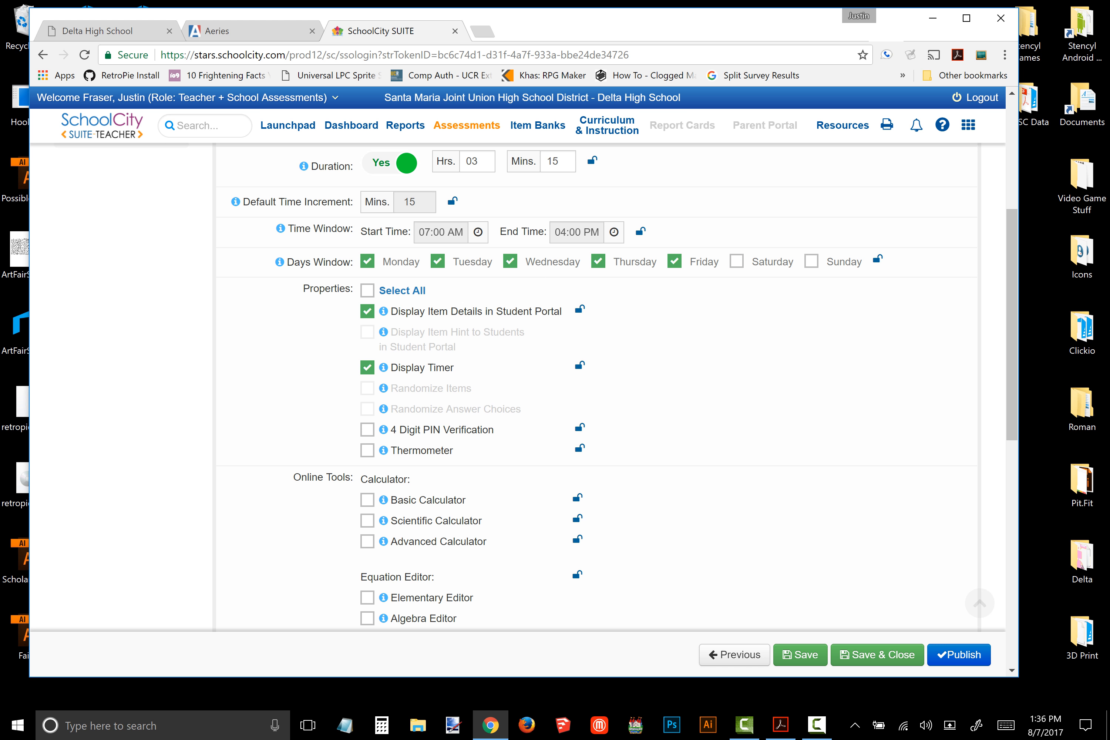
scroll(597, 387, "down", 5)
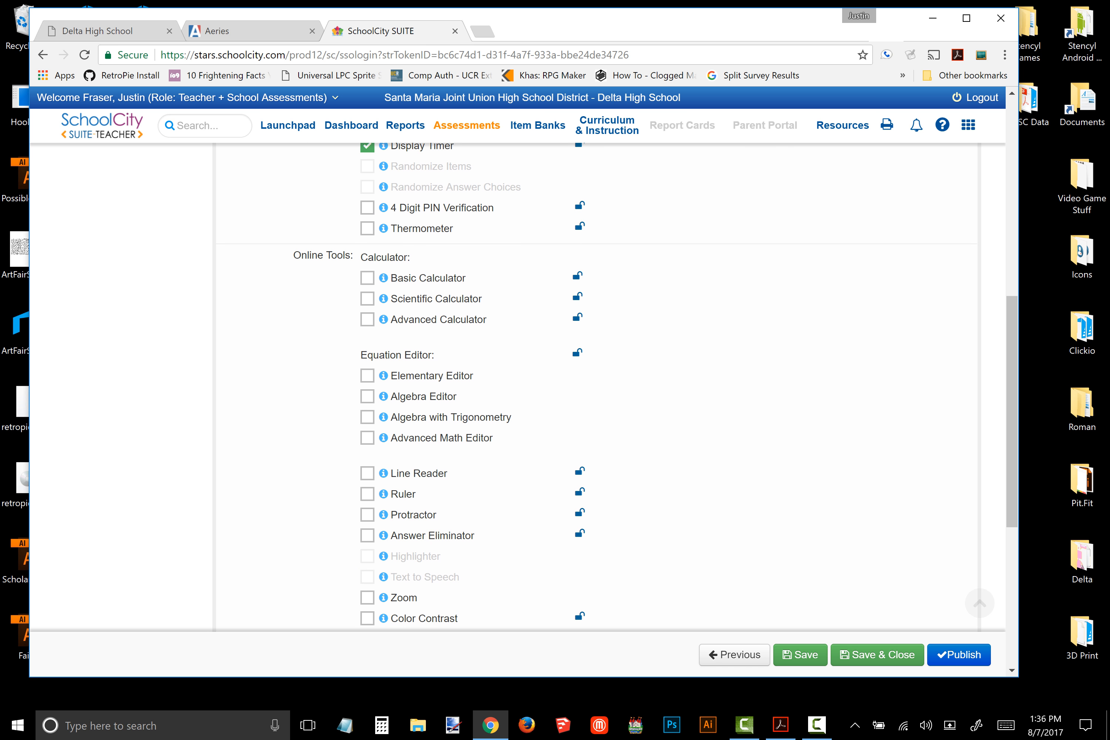
scroll(367, 323, "down", 1)
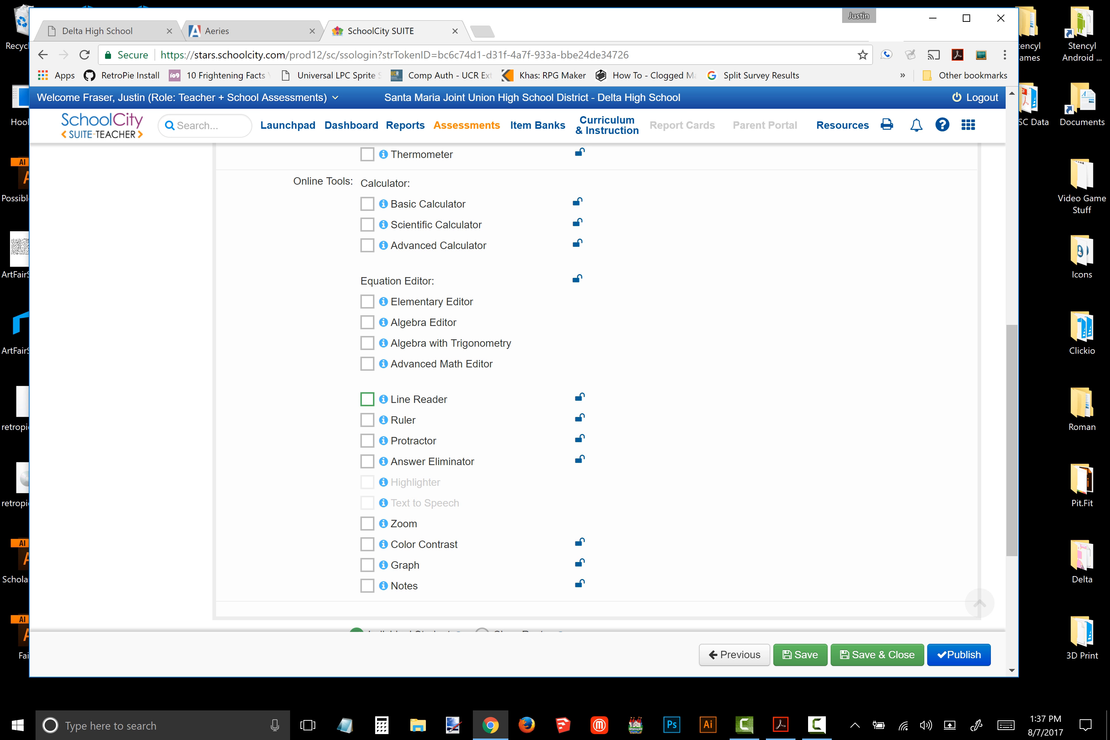
scroll(367, 400, "down", 3)
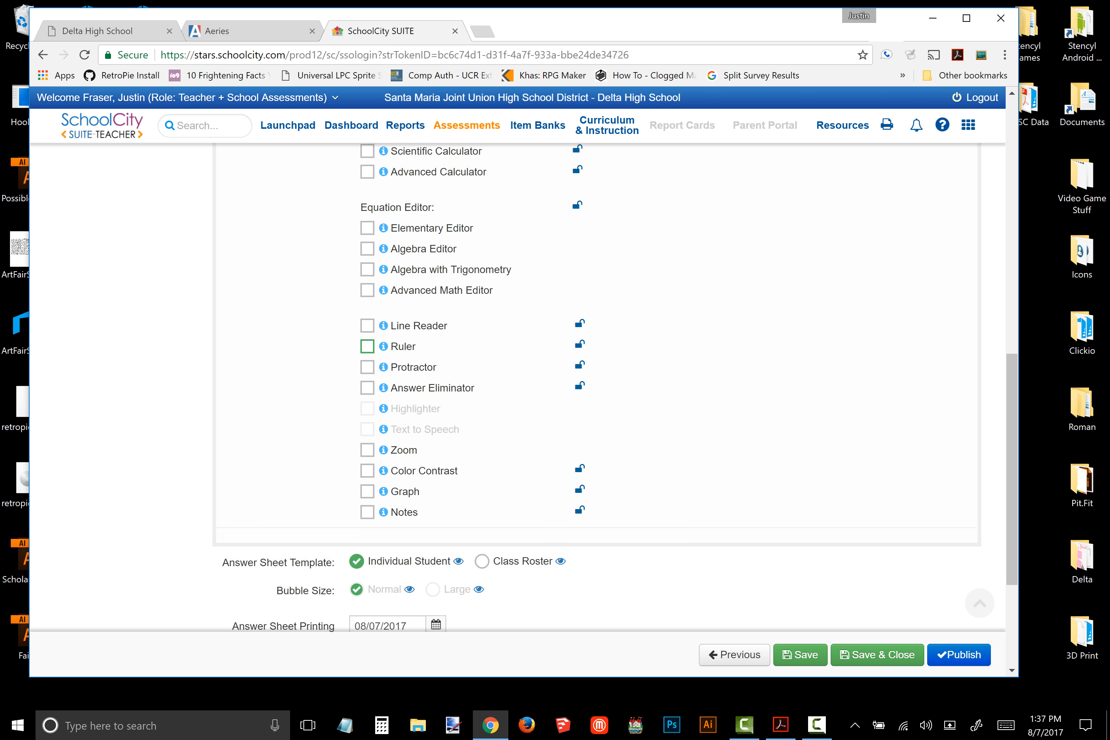
scroll(367, 417, "up", 8)
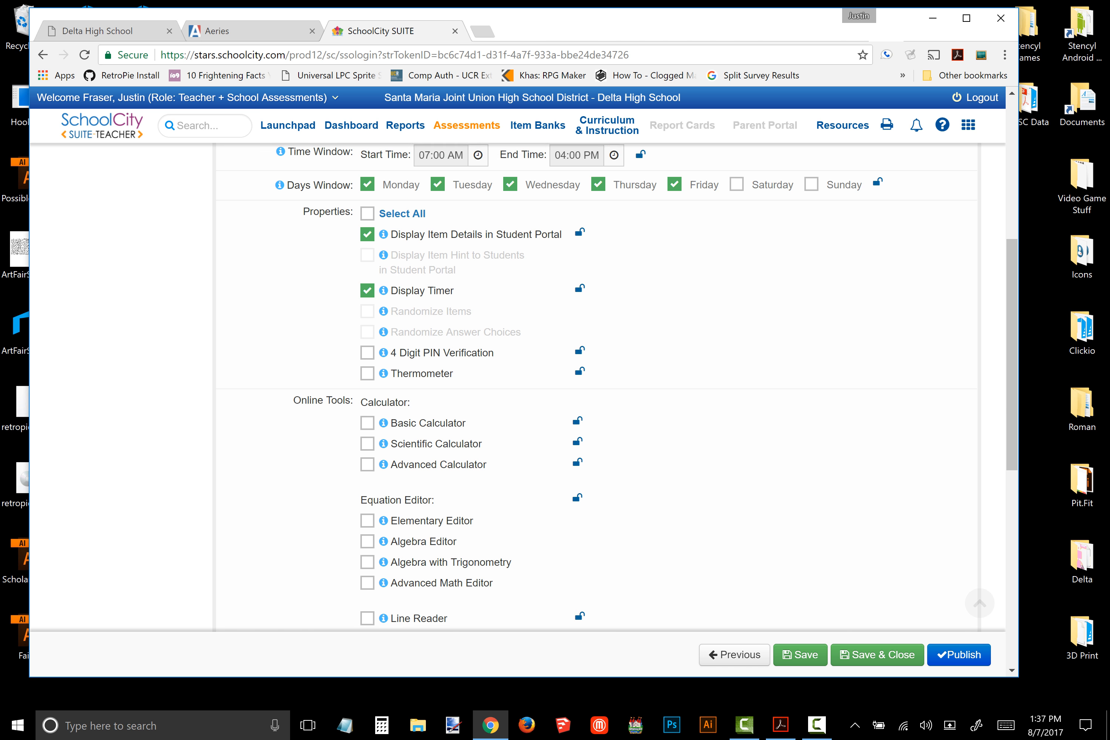
scroll(367, 416, "up", 6)
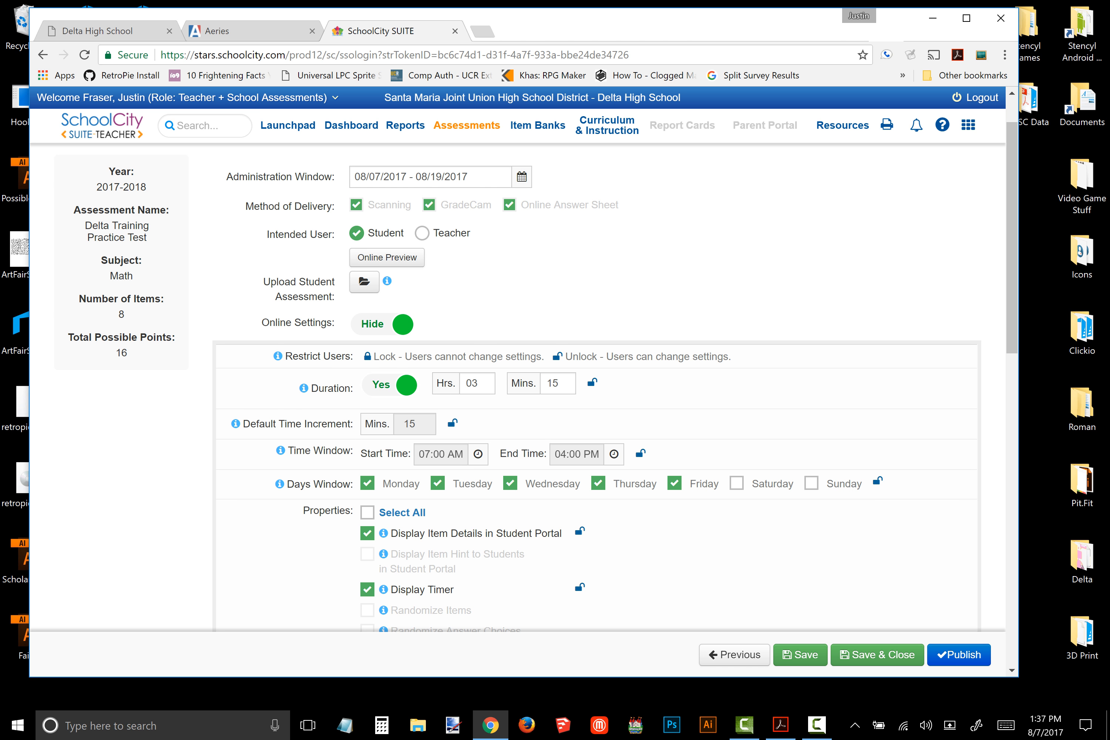
left_click(383, 325)
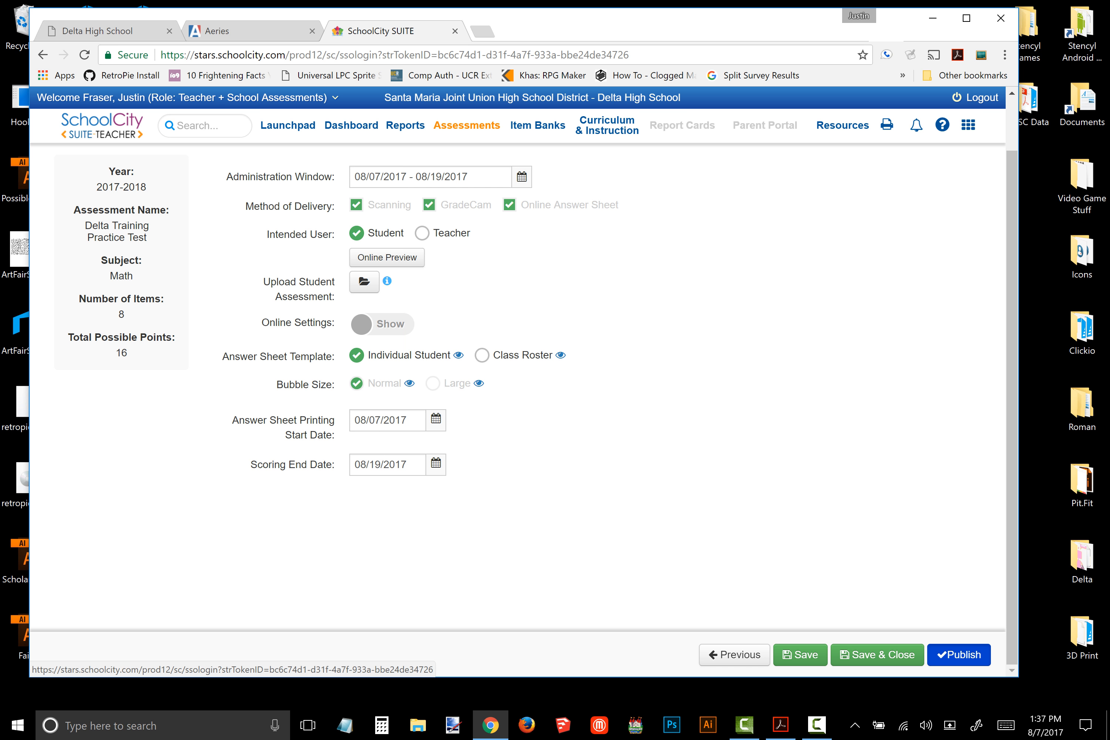
Publish the Delta Training Practice Test and finish without opening the advanced settings
left_click(959, 655)
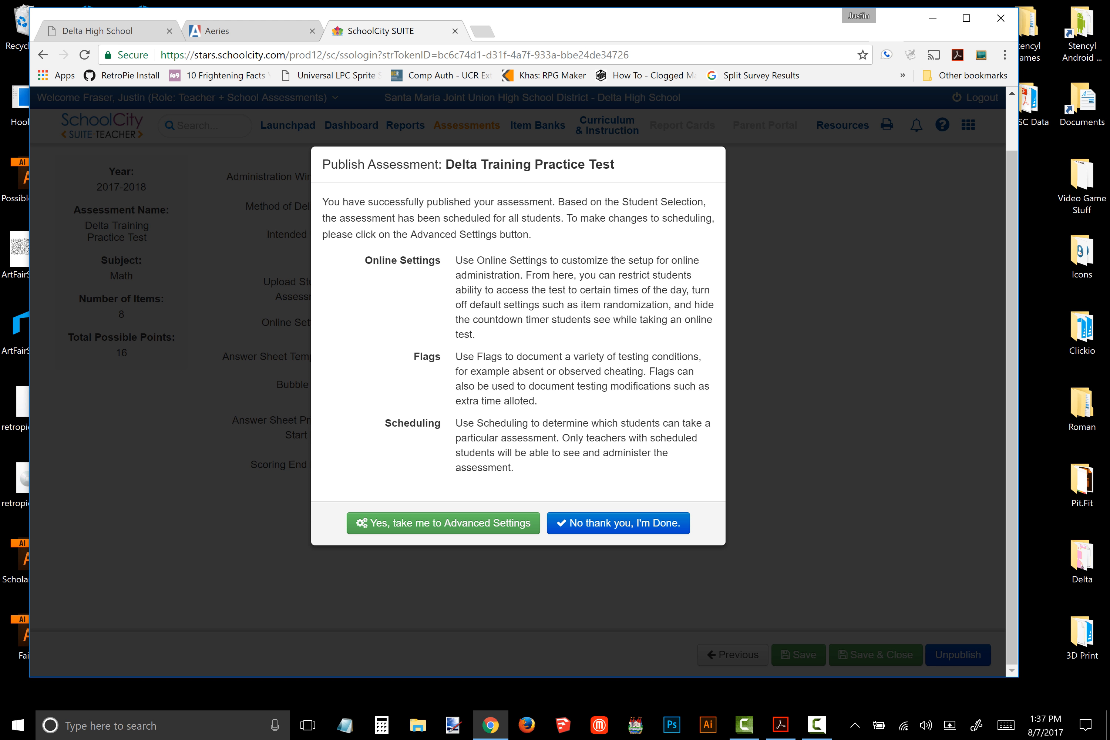
left_click(618, 523)
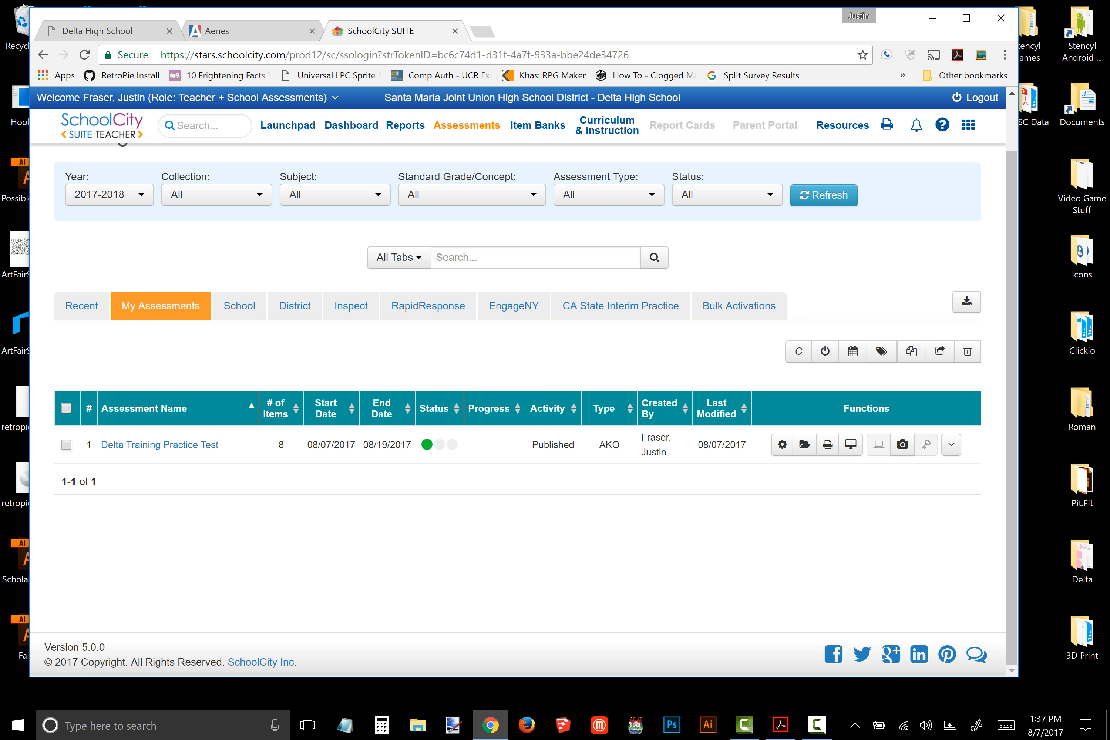
mouse_move(490, 725)
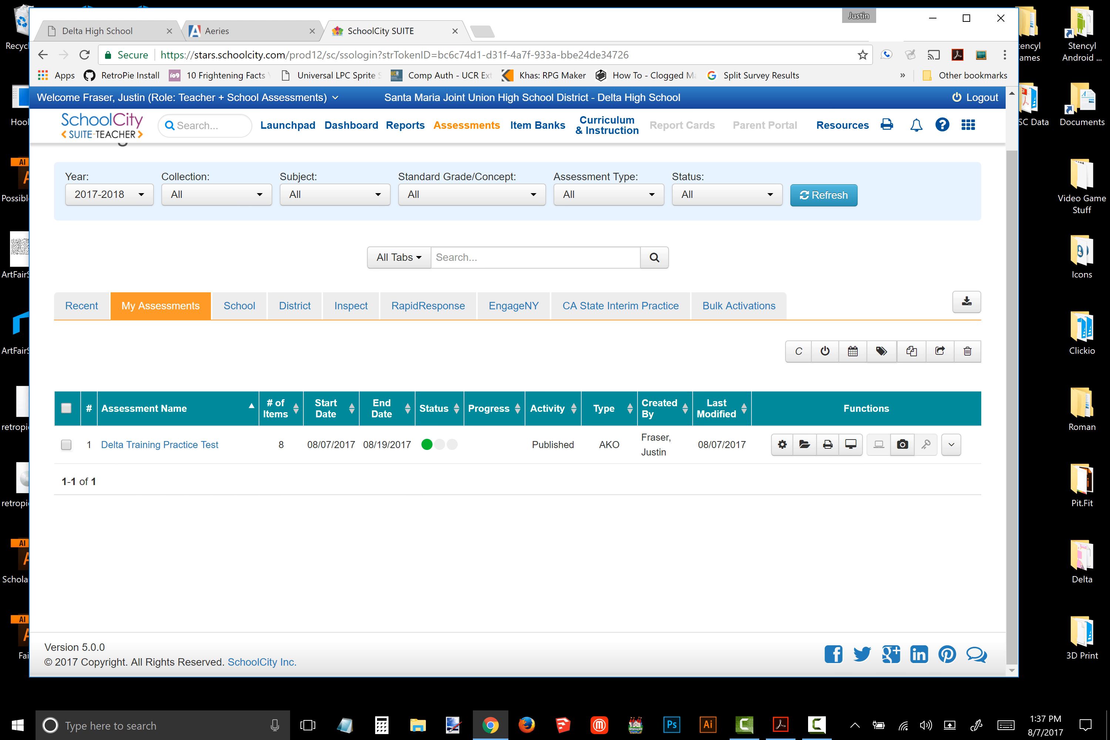
scroll(524, 400, "up", 1)
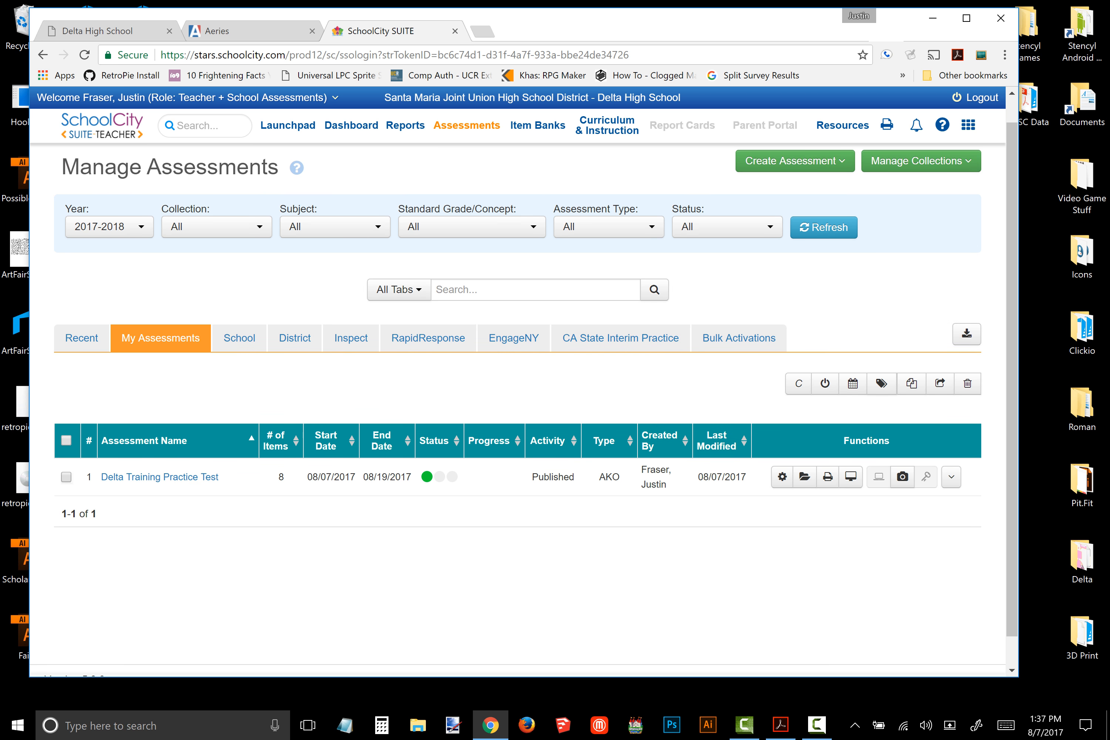